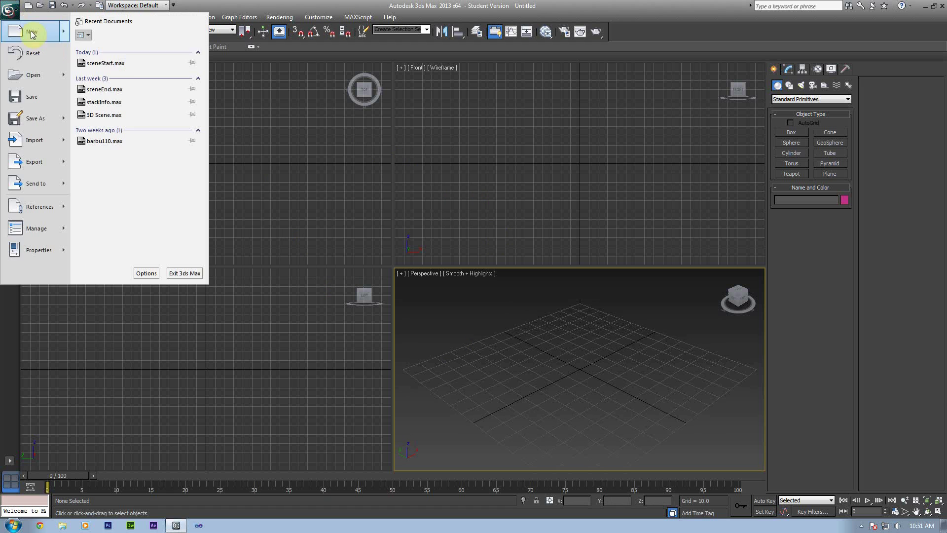
Open the recent scene sceneStart.max and view the parameters of its camera, Camera001.
{"action": "left_click", "coordinate": [116, 63]}
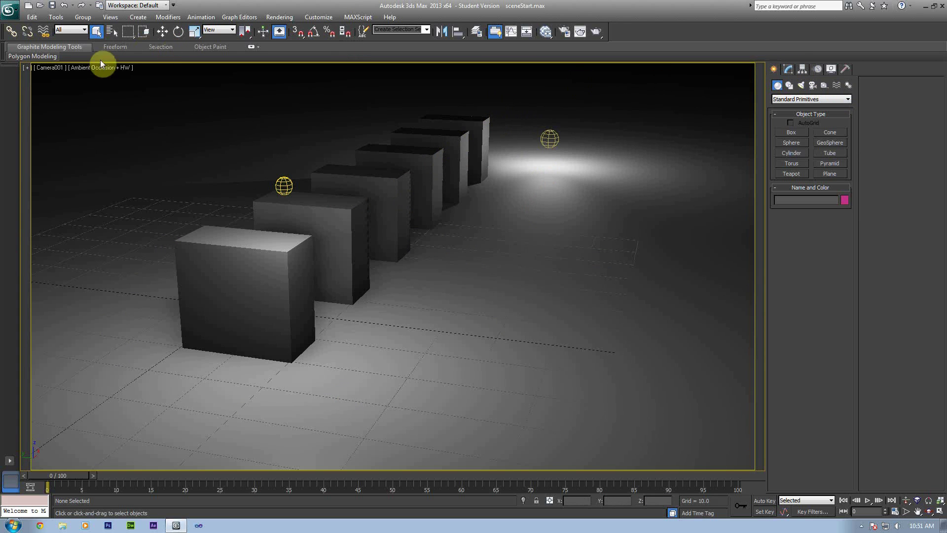
{"action": "left_click", "coordinate": [57, 70]}
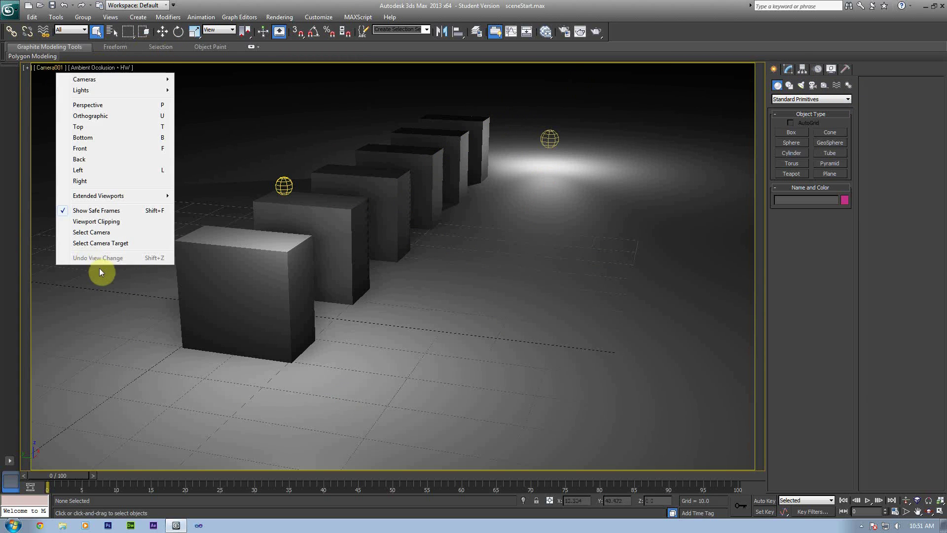
{"action": "left_click", "coordinate": [110, 234]}
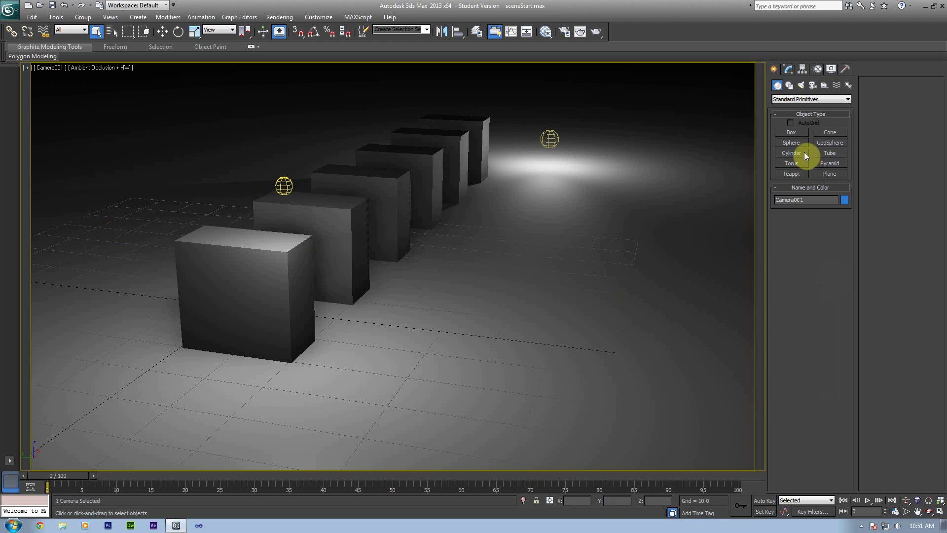
{"action": "left_click", "coordinate": [785, 71]}
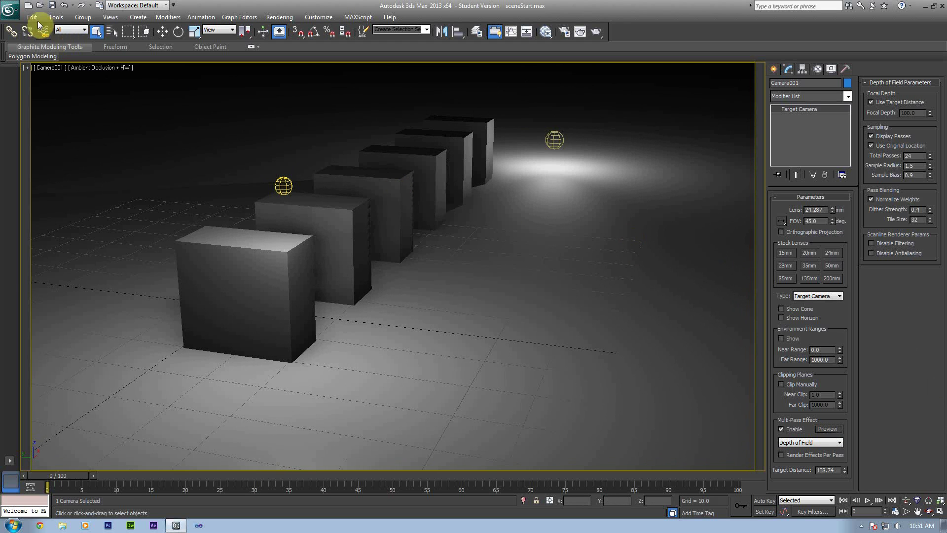
Reset the scene to start from an empty four-viewport layout.
{"action": "left_click", "coordinate": [8, 9]}
{"action": "left_click", "coordinate": [22, 37]}
{"action": "left_click", "coordinate": [482, 297]}
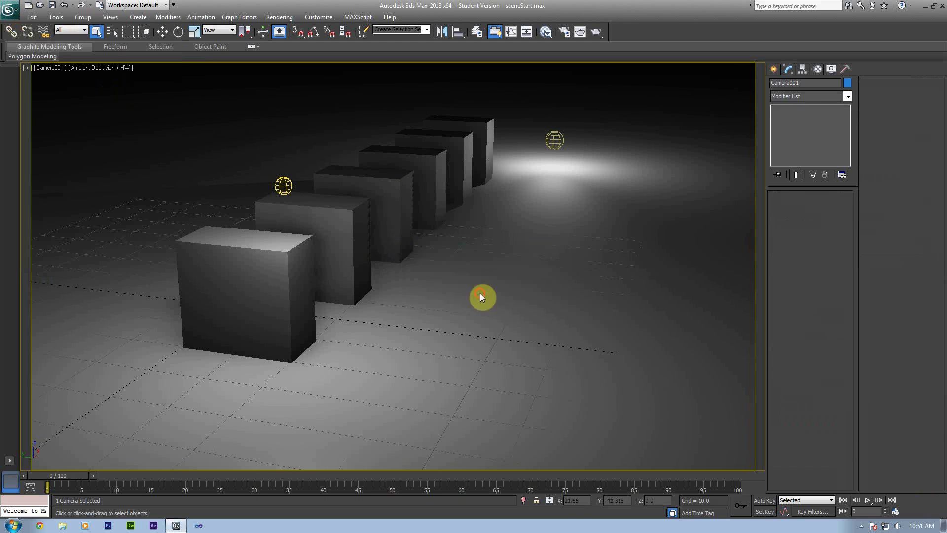
{"action": "left_click", "coordinate": [9, 9]}
{"action": "left_click", "coordinate": [33, 56]}
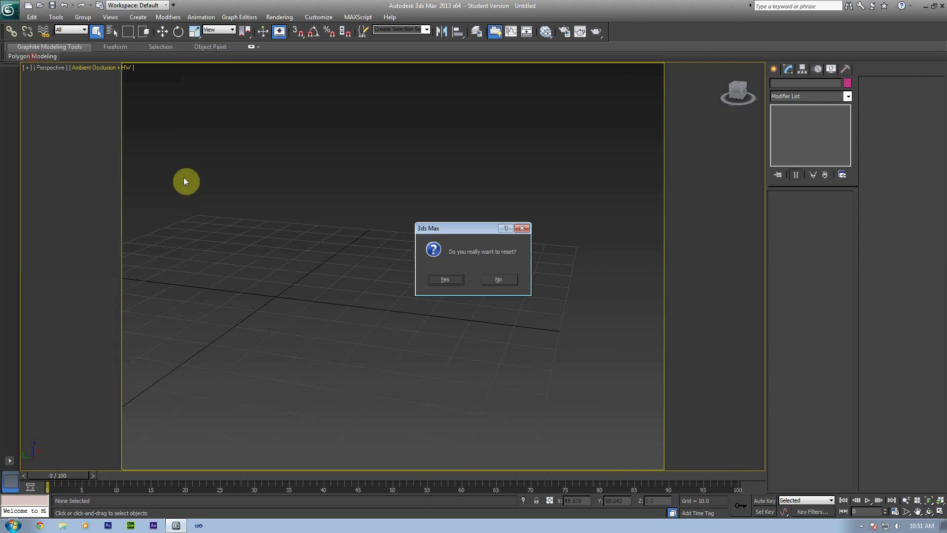
{"action": "left_click", "coordinate": [456, 279]}
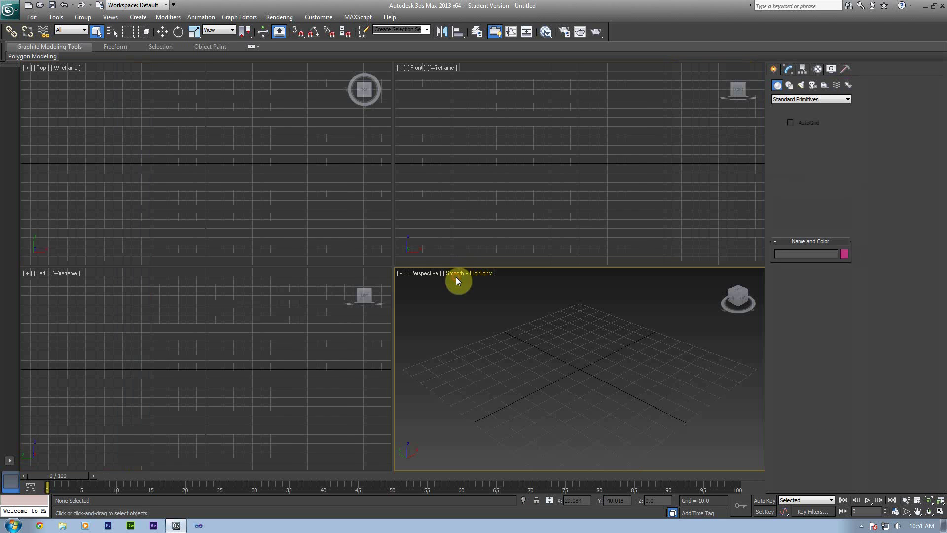
Create a ground plane in the Top viewport, about 1107 units long and 1436 wide, centred near the origin.
{"action": "left_click", "coordinate": [265, 134]}
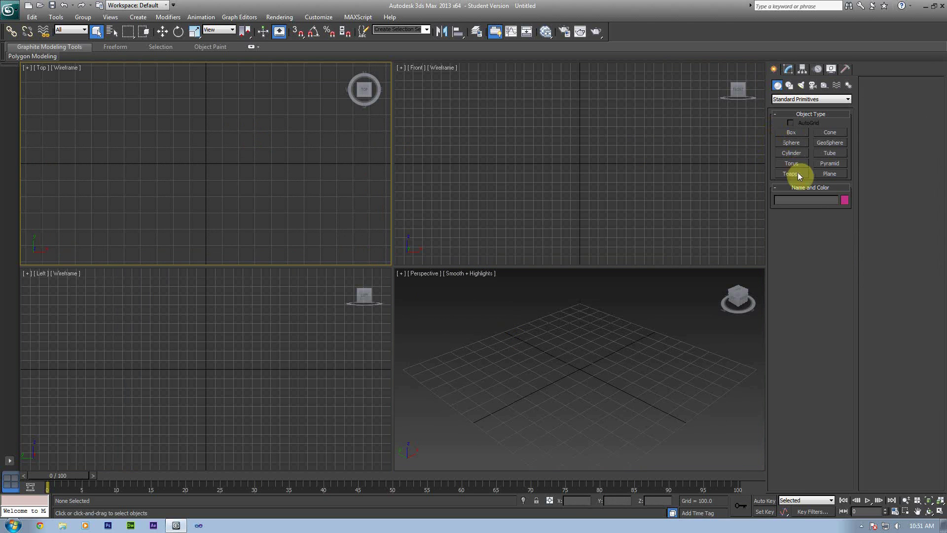
{"action": "left_click", "coordinate": [830, 173]}
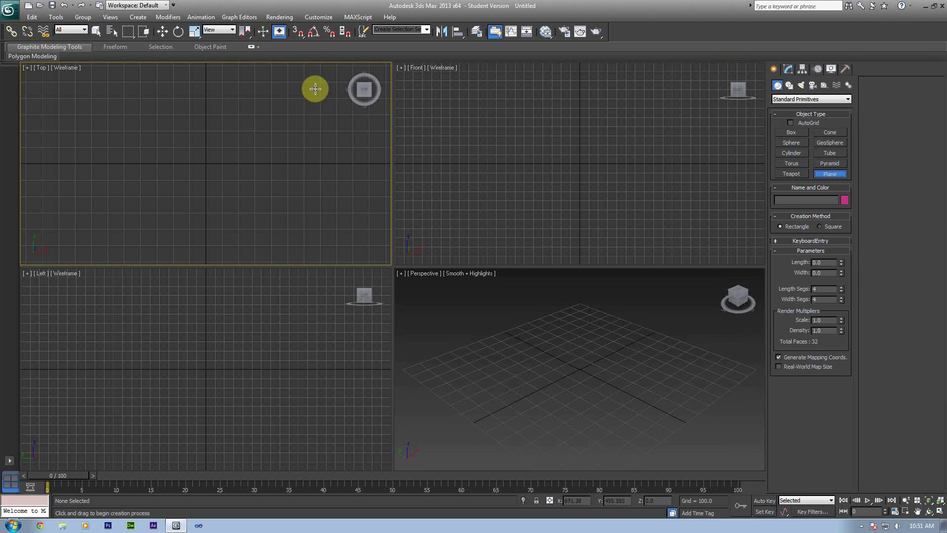
{"action": "left_click_drag", "start_coordinate": [323, 73], "coordinate": [87, 253]}
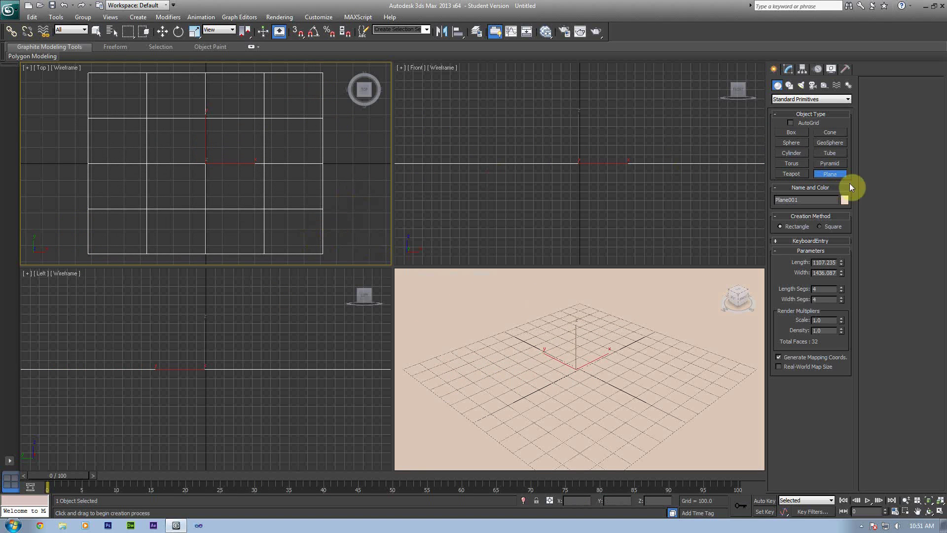
Create an upright box near the grid's edge in the Perspective view, about 31 long, 8 wide and 25 high.
{"action": "left_click", "coordinate": [792, 133]}
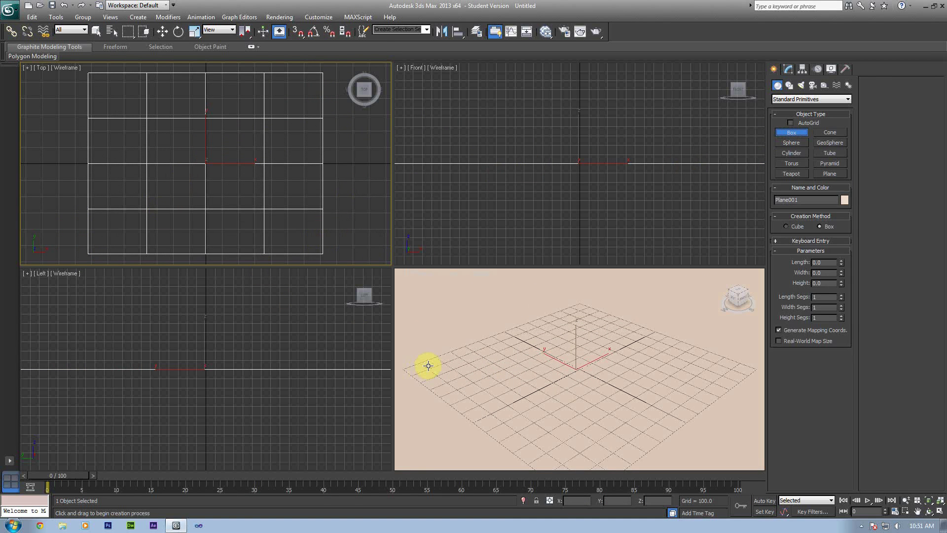
{"action": "left_click", "coordinate": [434, 384]}
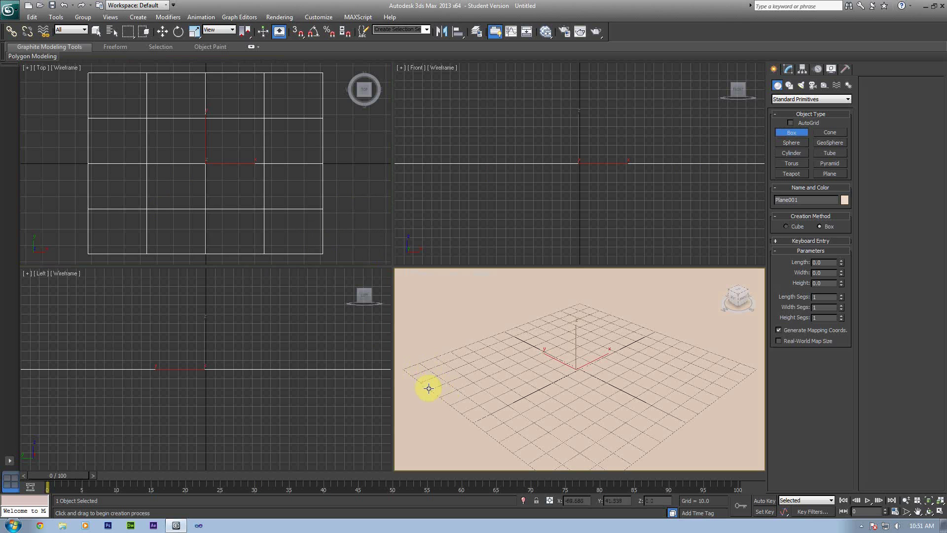
{"action": "left_click_drag", "start_coordinate": [428, 388], "coordinate": [475, 402]}
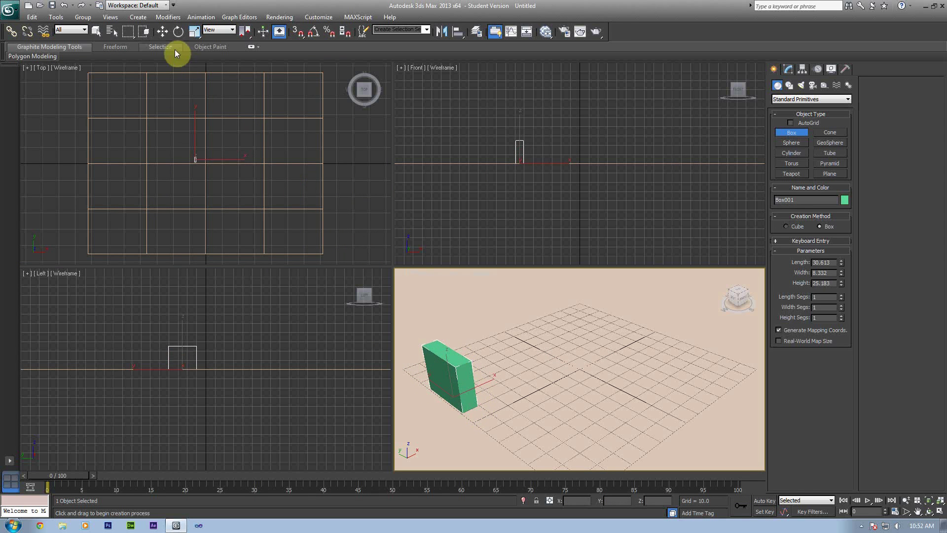
Clone the box along the X axis as 9 evenly spaced copies, using the Copy object type.
{"action": "left_click", "coordinate": [162, 32]}
{"action": "key", "text": "alt+w"}
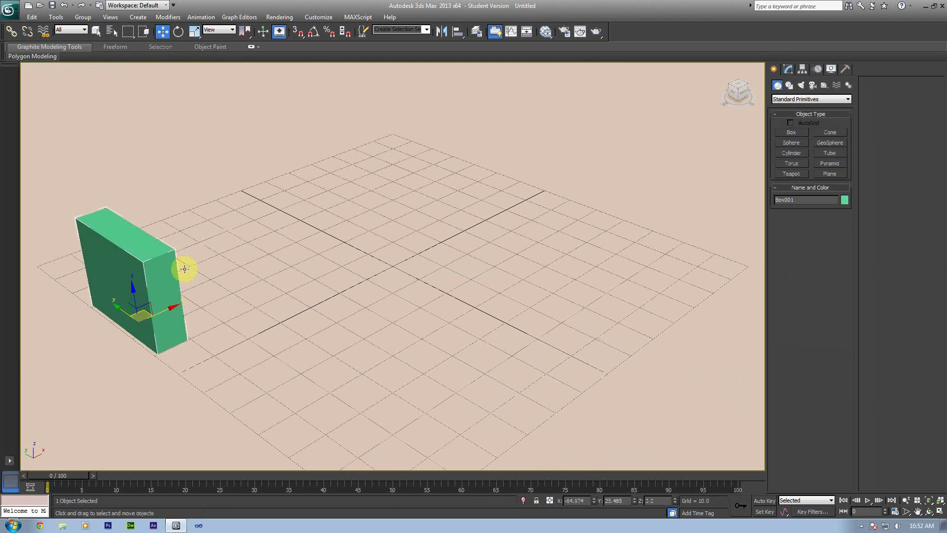
{"action": "left_click_drag", "start_coordinate": [165, 310], "coordinate": [229, 291], "text": "shift"}
{"action": "left_click", "coordinate": [492, 278]}
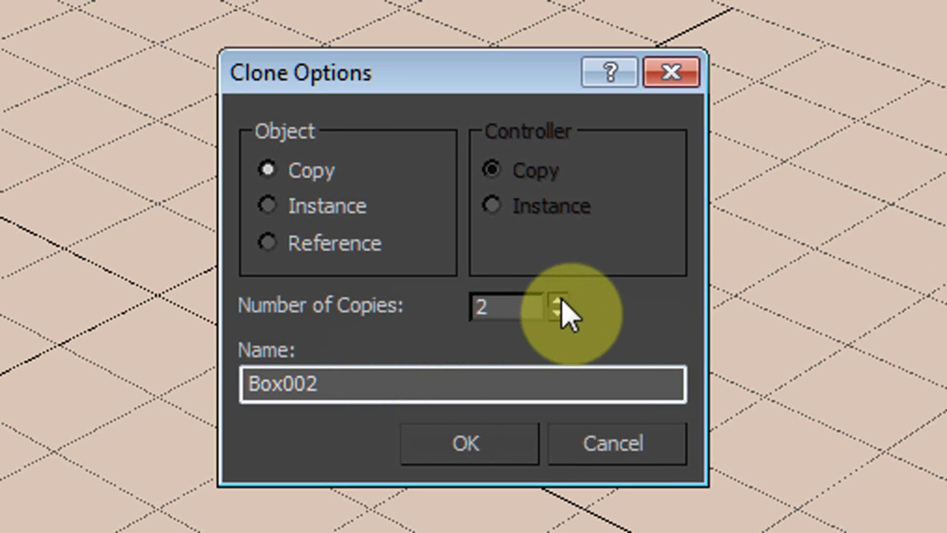
{"action": "left_click_drag", "start_coordinate": [561, 300], "coordinate": [562, 301]}
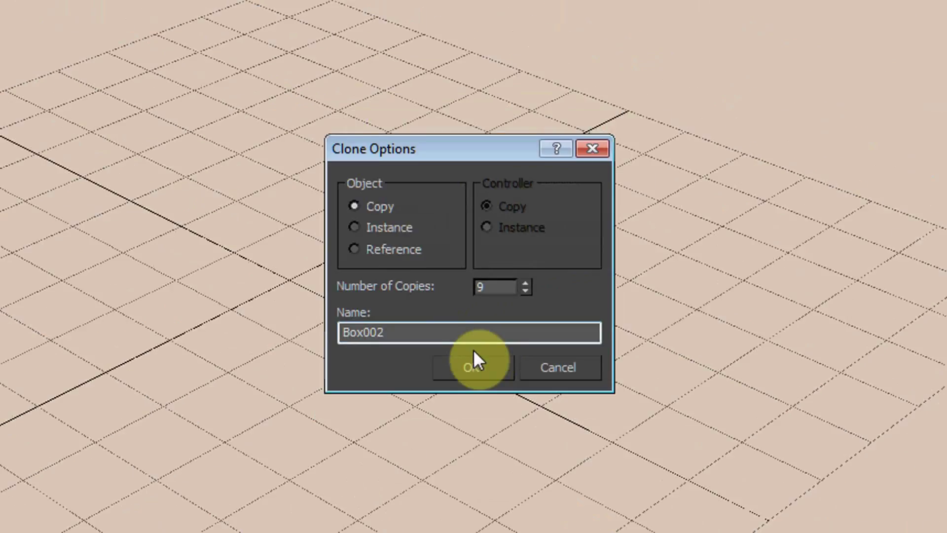
{"action": "left_click", "coordinate": [473, 351]}
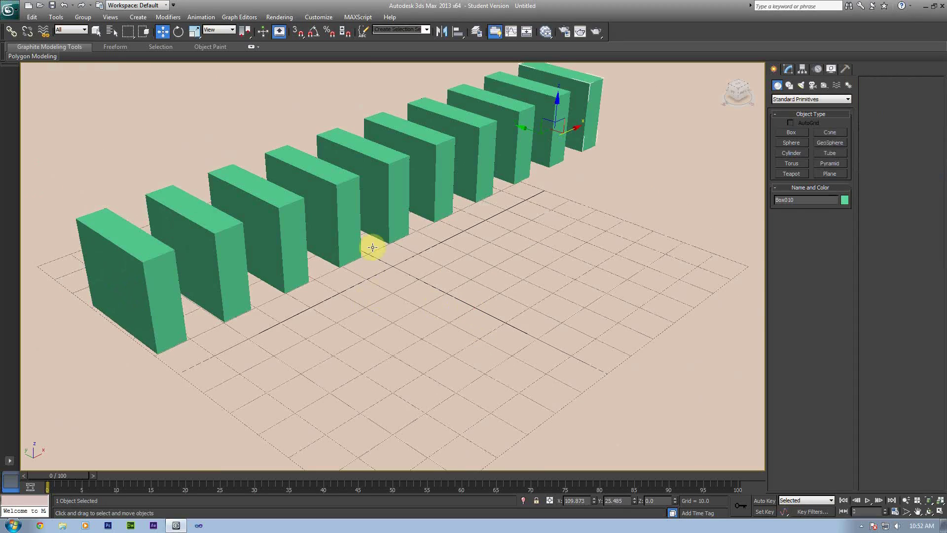
Set the render output size to the HDTV (video) preset at 1920 x 1080 and make a test render of the perspective view.
{"action": "middle_click_drag", "start_coordinate": [373, 247], "coordinate": [256, 251], "text": "alt"}
{"action": "scroll", "coordinate": [349, 232], "scroll_direction": "down", "scroll_amount": 3}
{"action": "scroll", "coordinate": [308, 225], "scroll_direction": "up", "scroll_amount": 3}
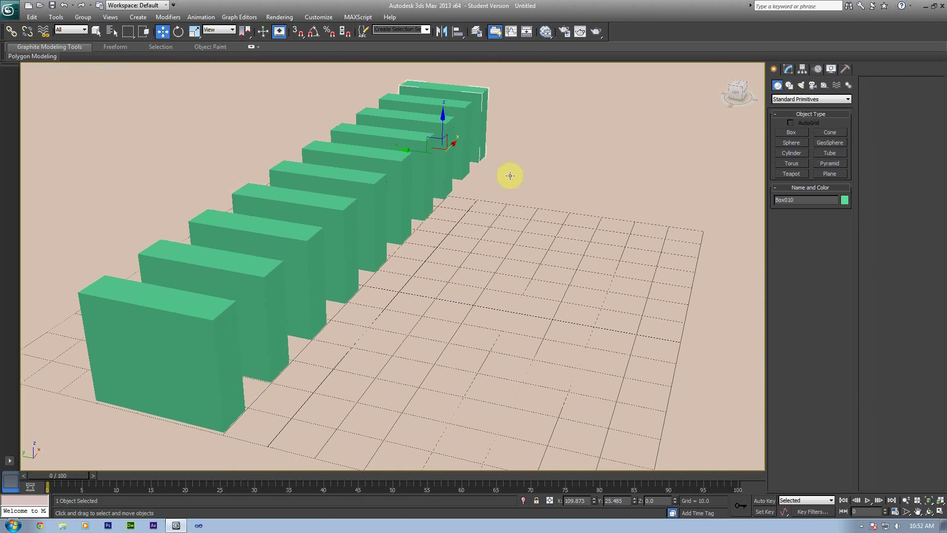
{"action": "left_click", "coordinate": [493, 246]}
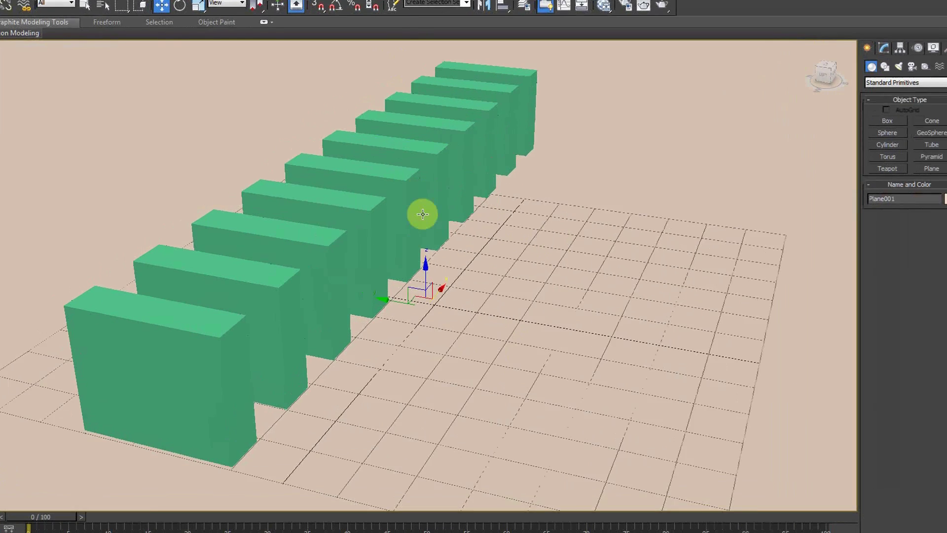
{"action": "key", "text": "F10"}
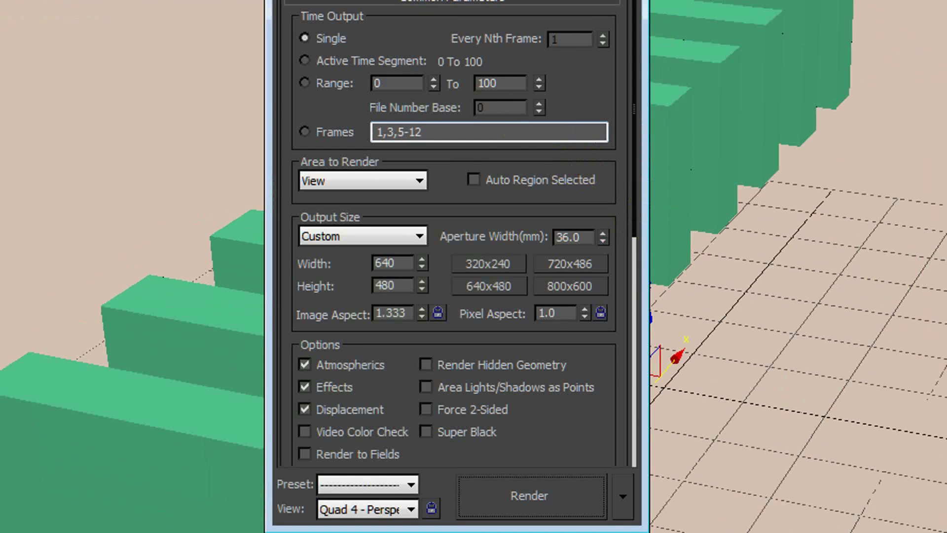
{"action": "left_click", "coordinate": [387, 235]}
{"action": "left_click", "coordinate": [396, 503]}
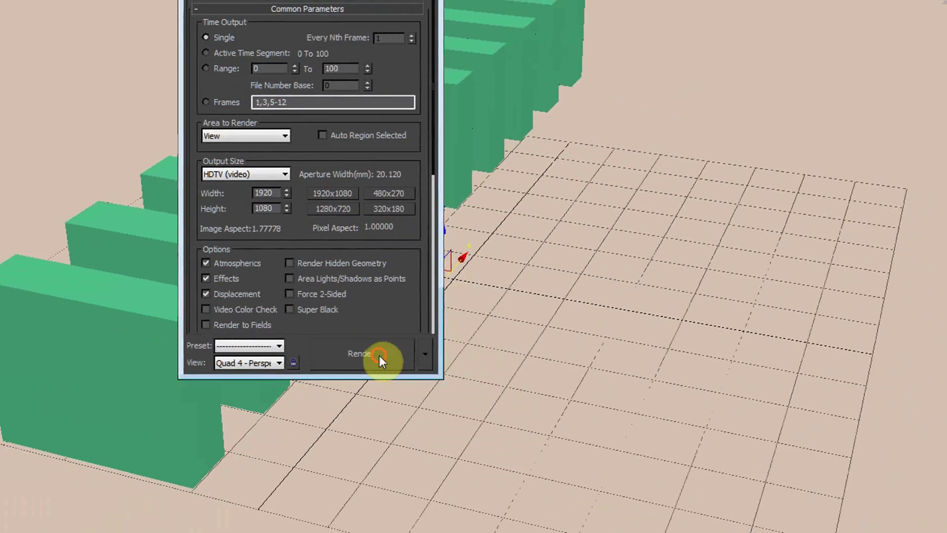
{"action": "left_click", "coordinate": [529, 495]}
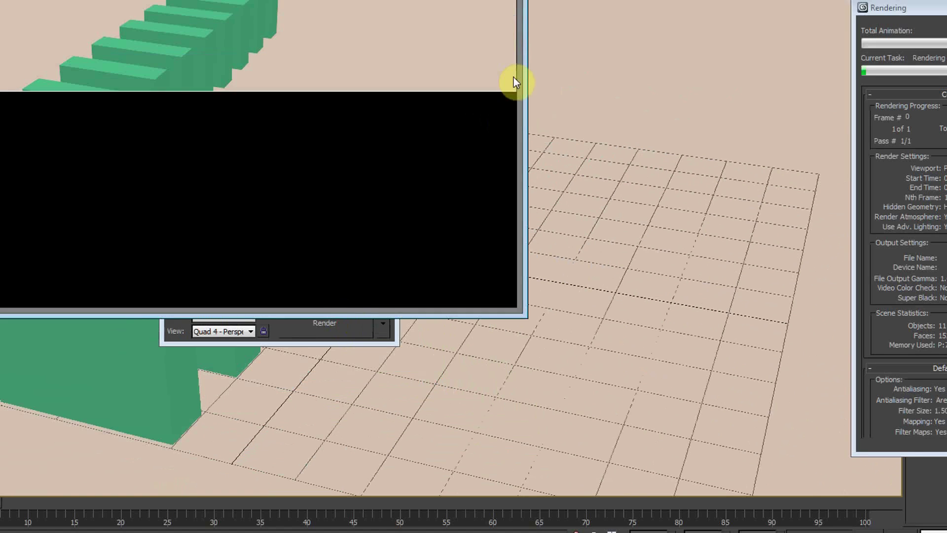
{"action": "left_click", "coordinate": [514, 0]}
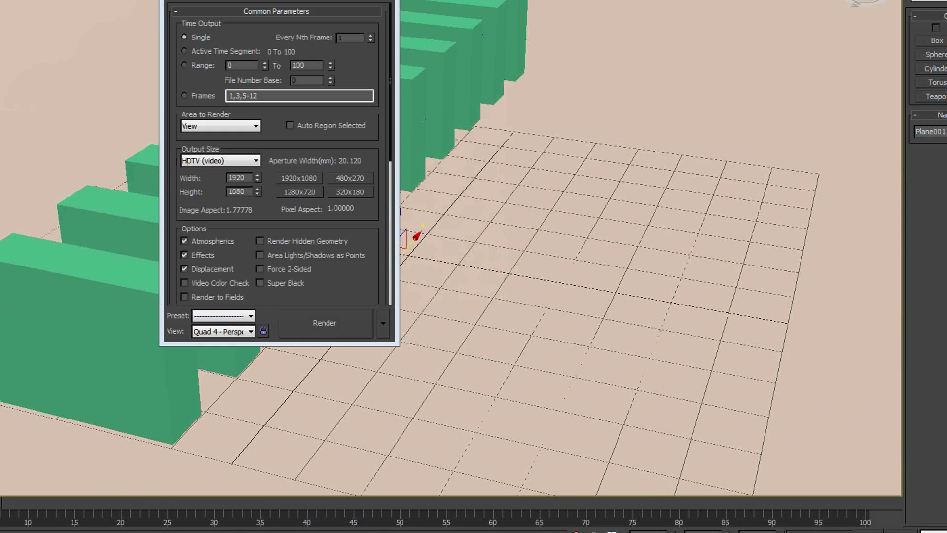
{"action": "left_click", "coordinate": [386, 0]}
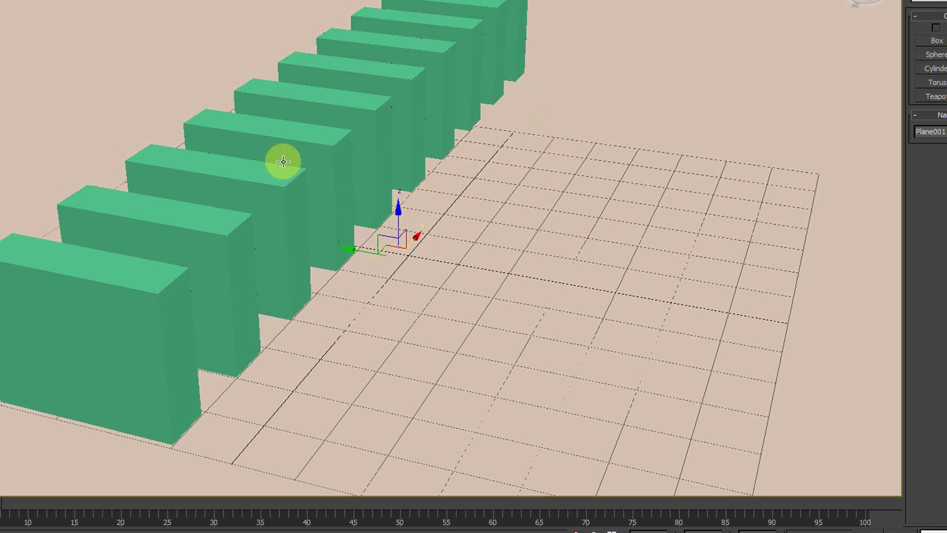
Create an Architectural material with the Paint Gloss template and assign it to the ground plane.
{"action": "key", "text": "m"}
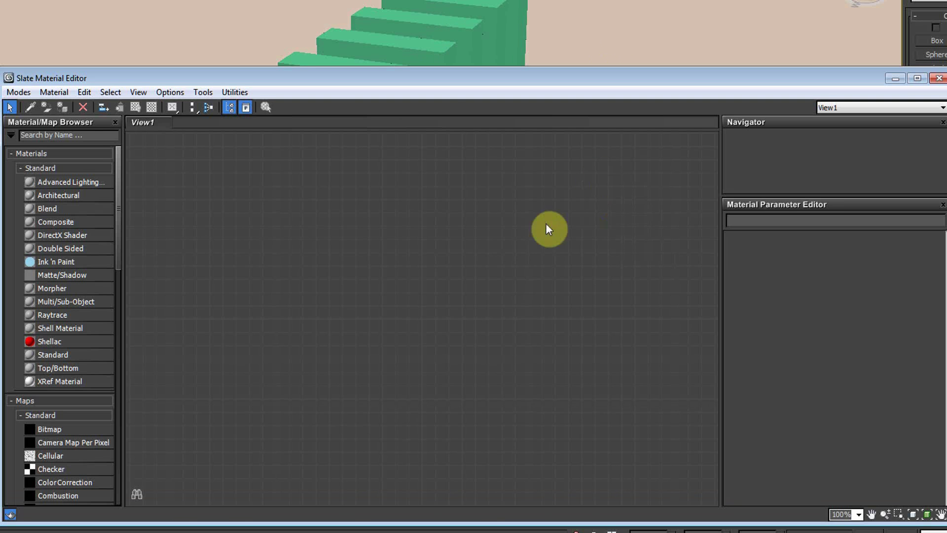
{"action": "left_click_drag", "start_coordinate": [59, 195], "coordinate": [523, 192]}
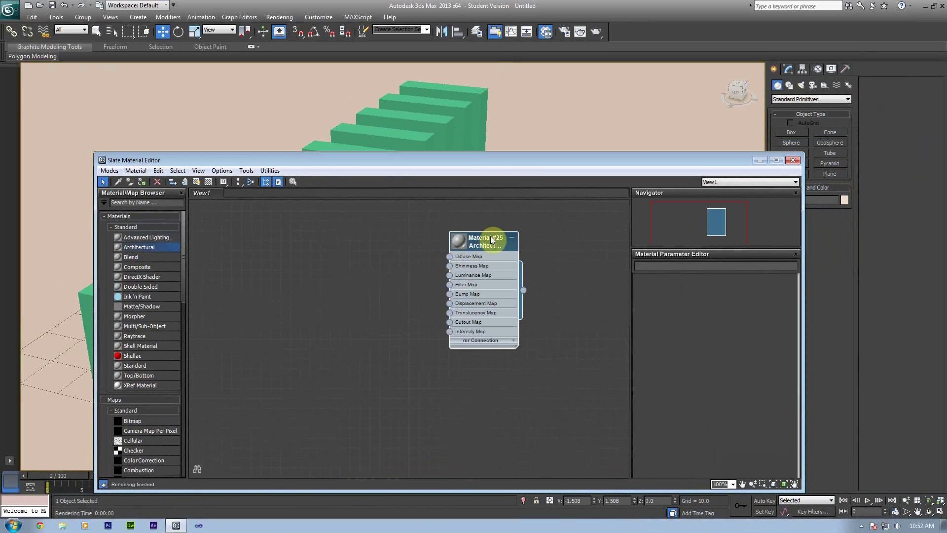
{"action": "double_click", "coordinate": [535, 180]}
{"action": "left_click", "coordinate": [730, 291]}
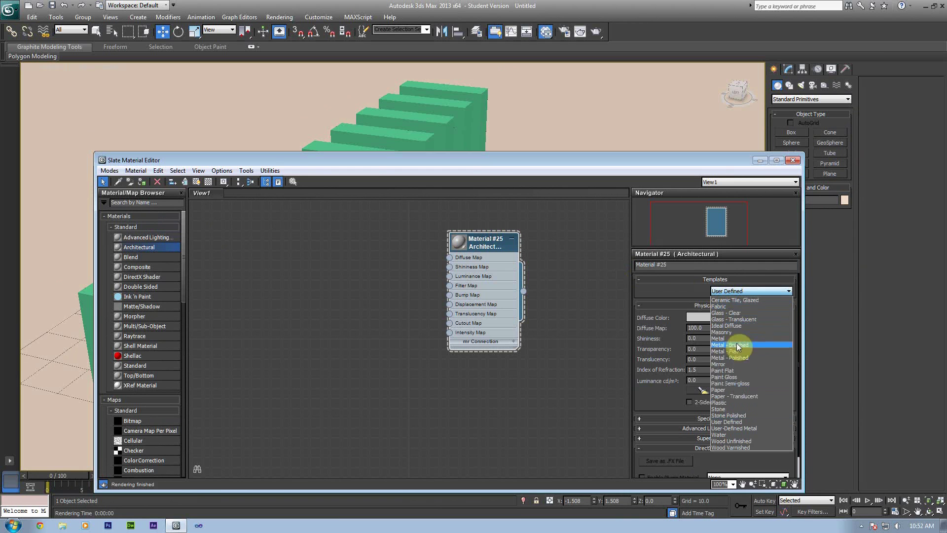
{"action": "left_click", "coordinate": [756, 377]}
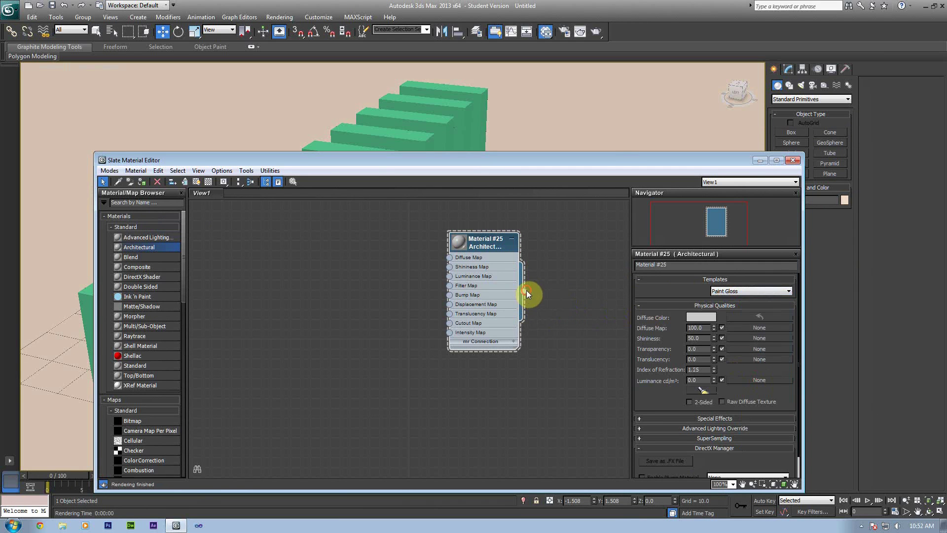
{"action": "left_click_drag", "start_coordinate": [524, 291], "coordinate": [801, 208]}
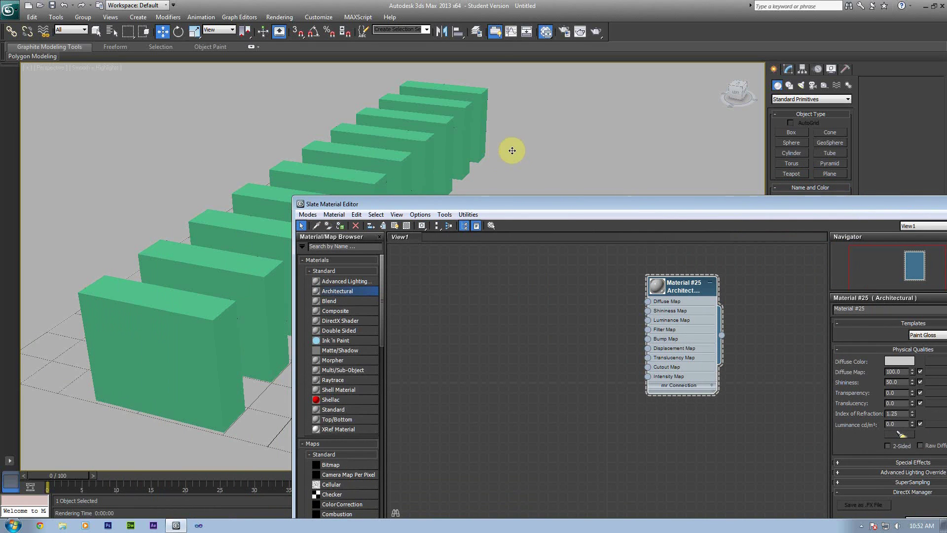
Create a second Architectural material with the Paint Semi-gloss template and assign it to all ten boxes.
{"action": "key", "text": "ctrl+a"}
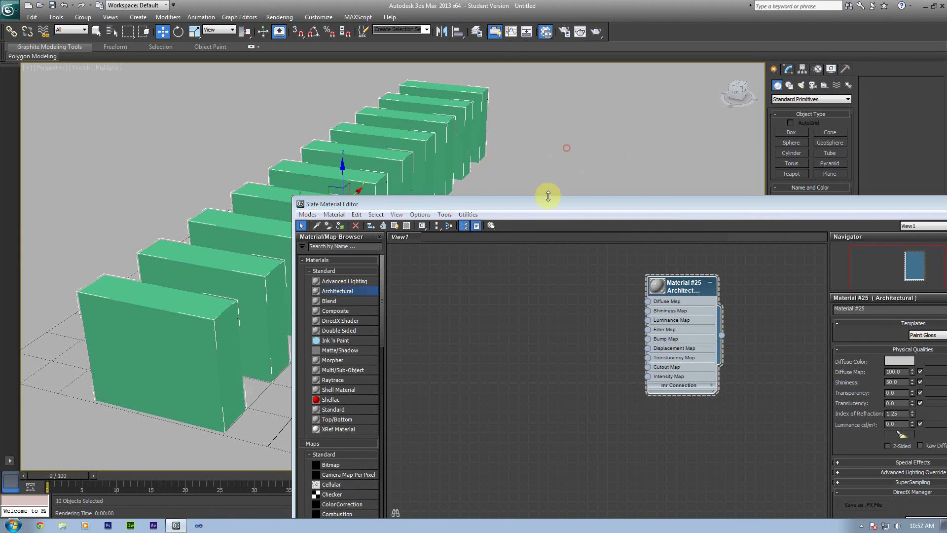
{"action": "left_click_drag", "start_coordinate": [345, 291], "coordinate": [542, 280]}
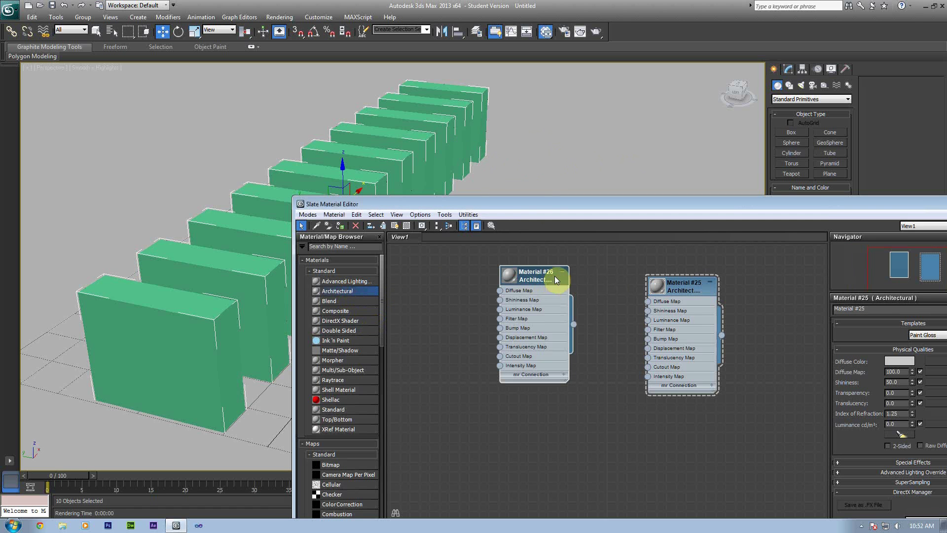
{"action": "left_click", "coordinate": [925, 335]}
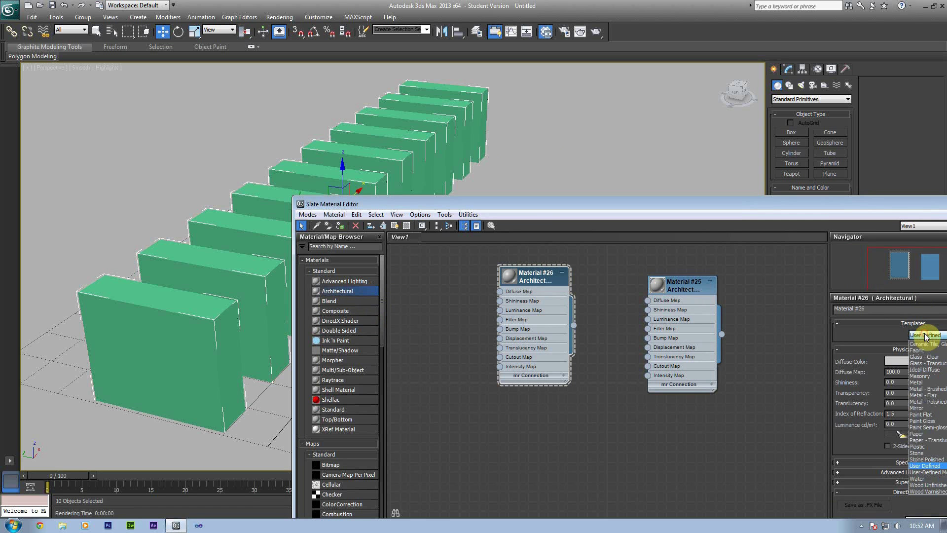
{"action": "left_click", "coordinate": [923, 428]}
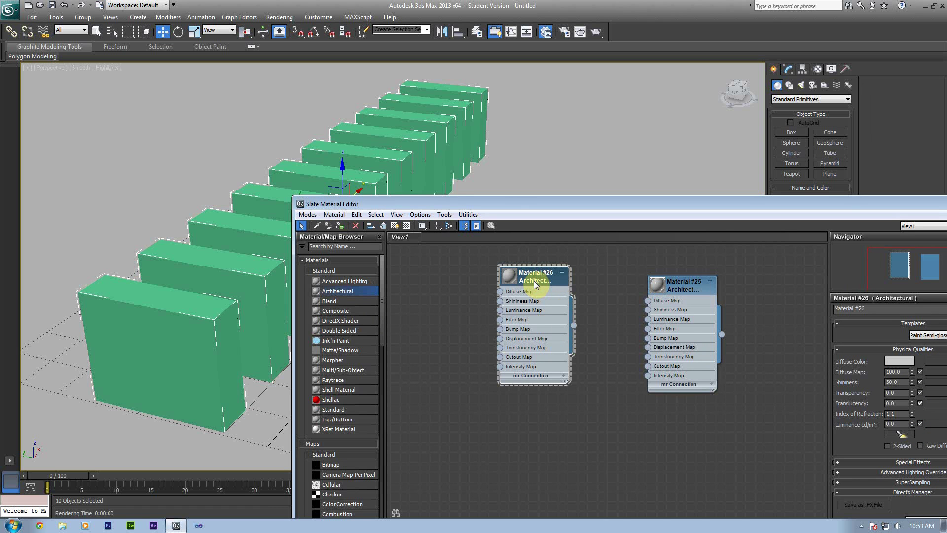
{"action": "key", "text": "a"}
{"action": "left_click_drag", "start_coordinate": [506, 206], "coordinate": [366, 190]}
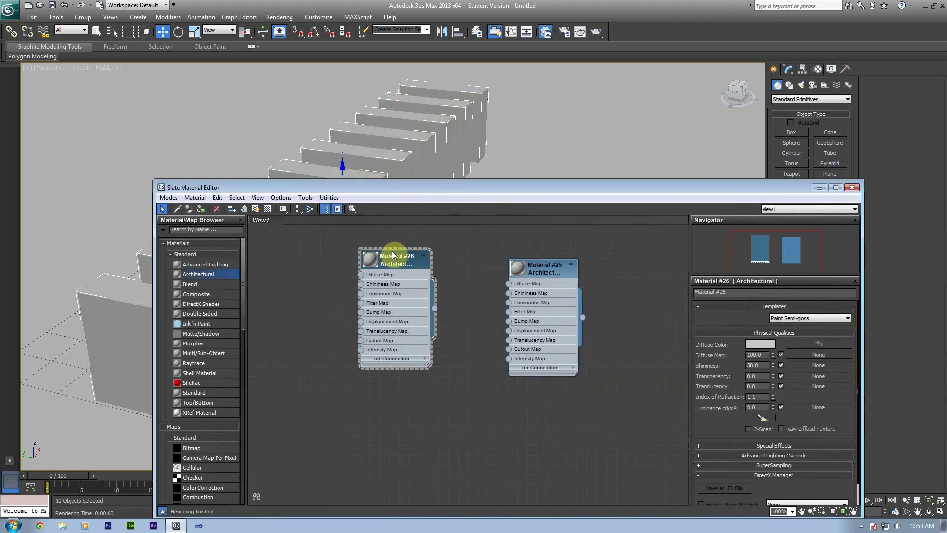
Set the box material's diffuse colour to dark grey, RGB 35, and test-render the perspective view.
{"action": "left_click", "coordinate": [759, 344]}
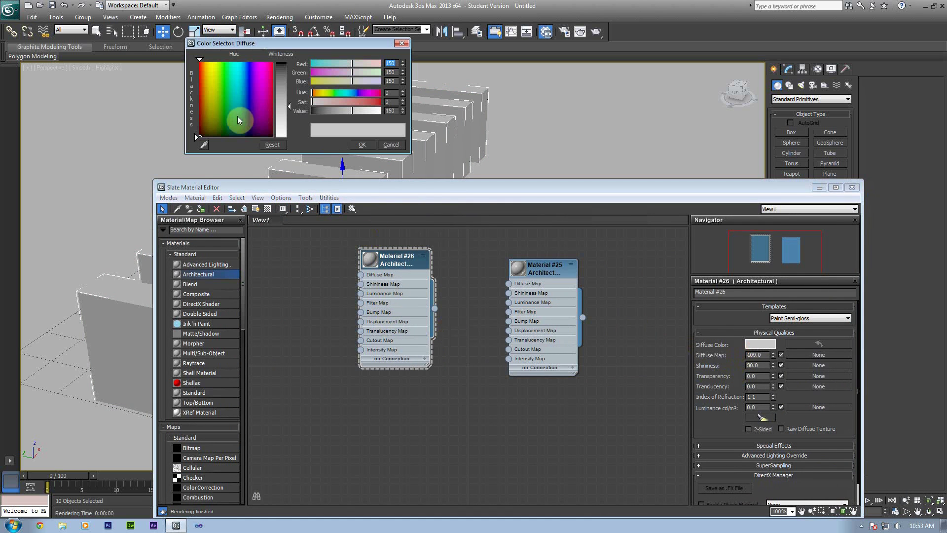
{"action": "left_click_drag", "start_coordinate": [279, 91], "coordinate": [280, 72]}
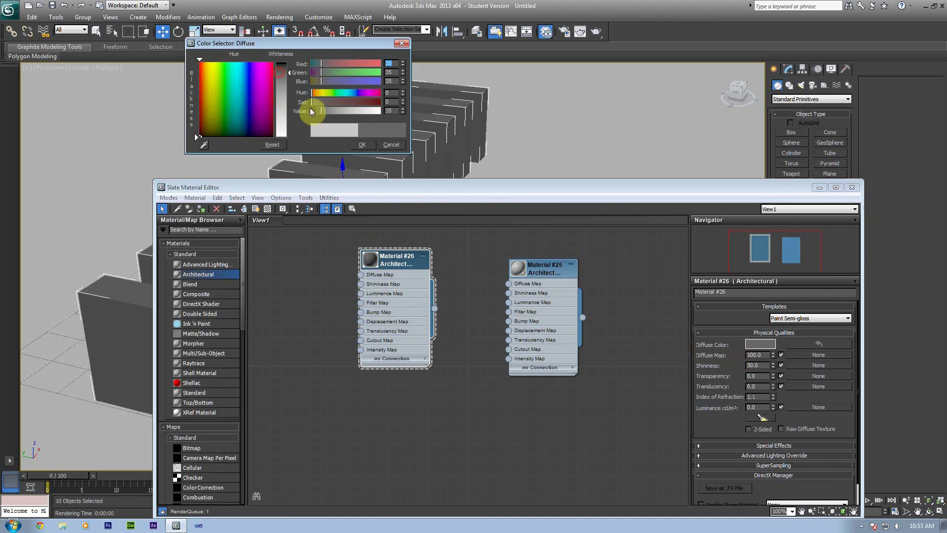
{"action": "left_click", "coordinate": [361, 145]}
{"action": "left_click", "coordinate": [852, 187]}
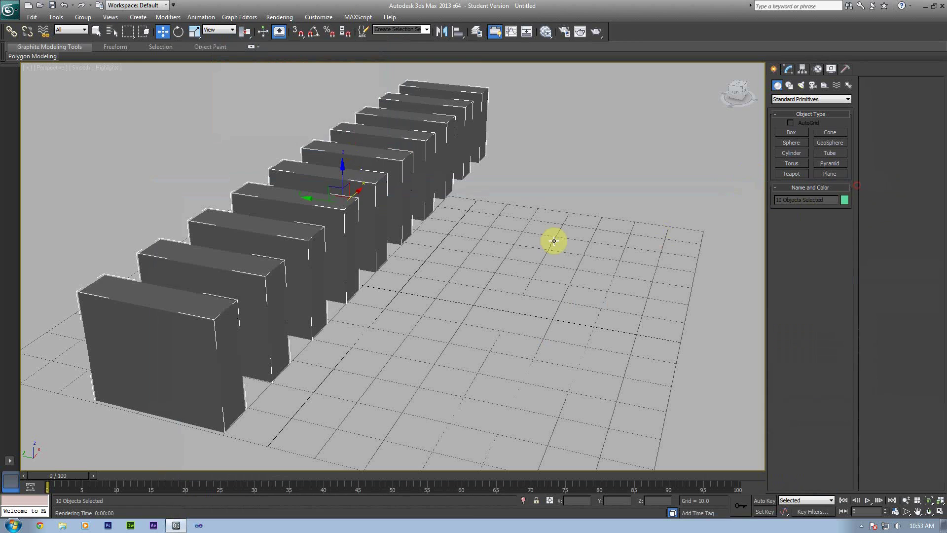
{"action": "key", "text": "shift+q"}
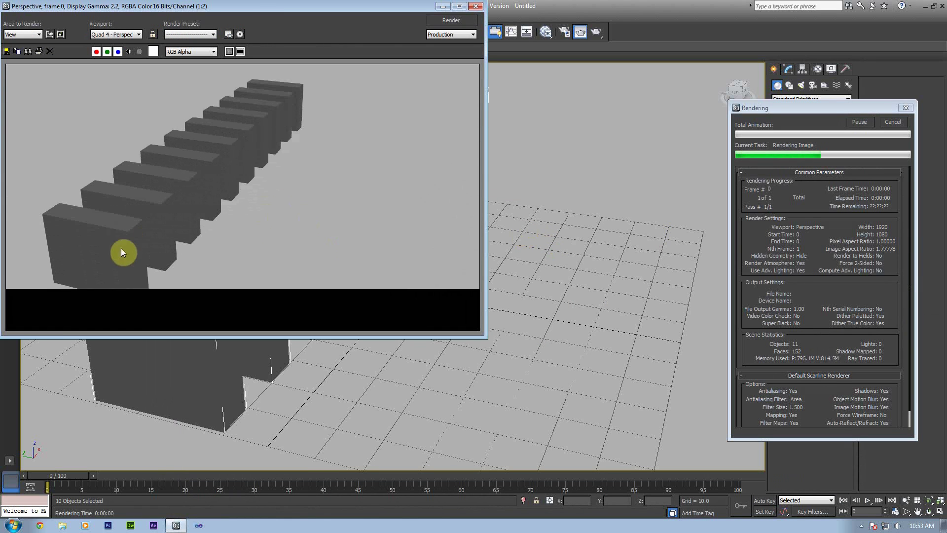
{"action": "left_click", "coordinate": [476, 6]}
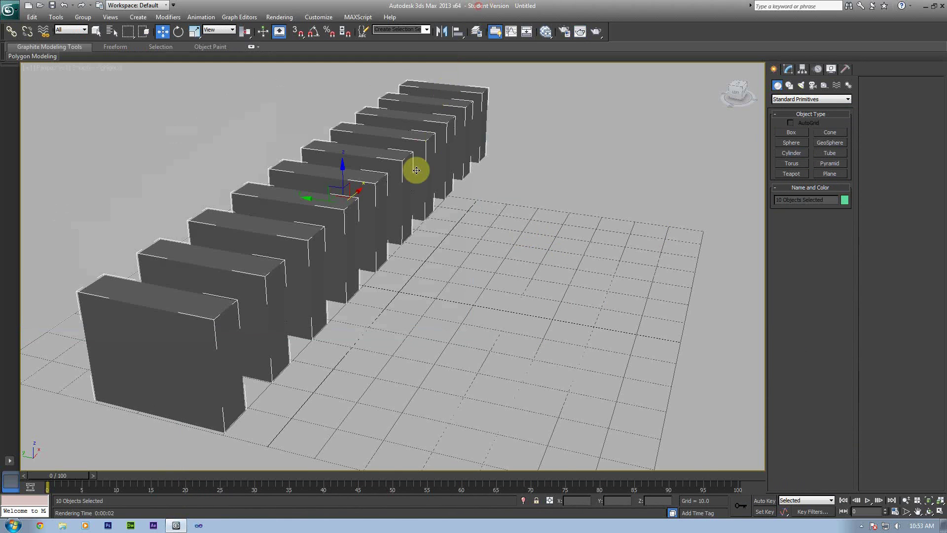
Place a photometric Free Light in the top view beyond the row's near end, at about X -90, Y -5, accepting Logarithmic Exposure Control.
{"action": "key", "text": "alt+w"}
{"action": "right_click", "coordinate": [219, 178]}
{"action": "scroll", "coordinate": [219, 179], "scroll_direction": "up", "scroll_amount": 5}
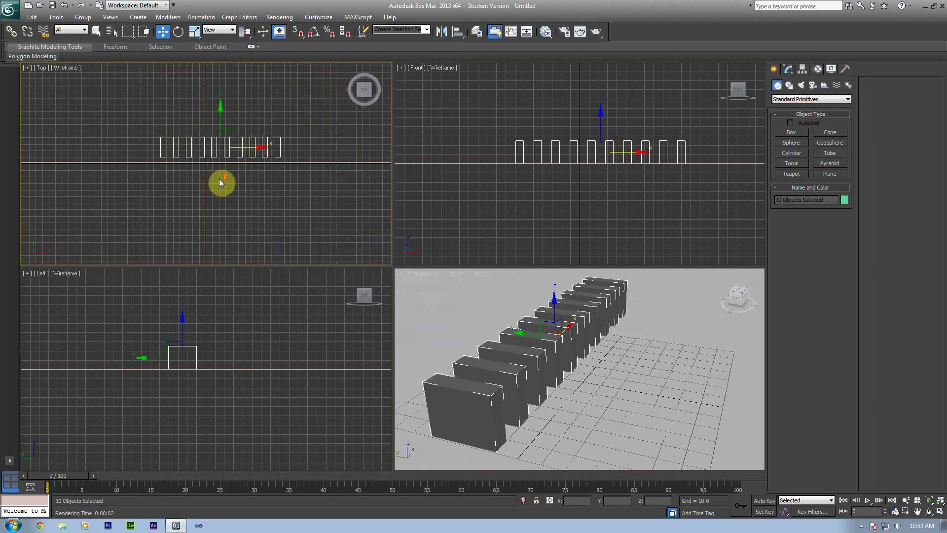
{"action": "middle_click_drag", "start_coordinate": [220, 176], "coordinate": [203, 189]}
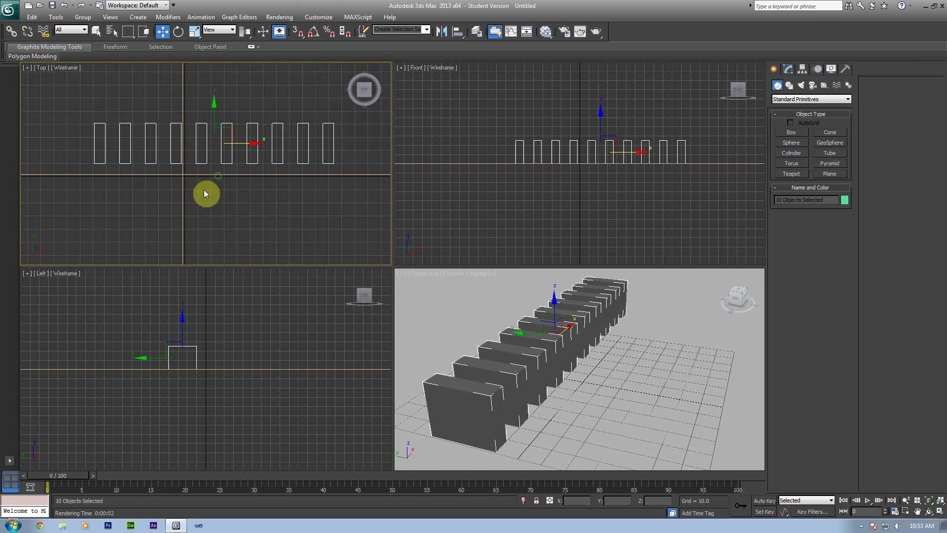
{"action": "left_click", "coordinate": [802, 85]}
{"action": "left_click", "coordinate": [845, 133]}
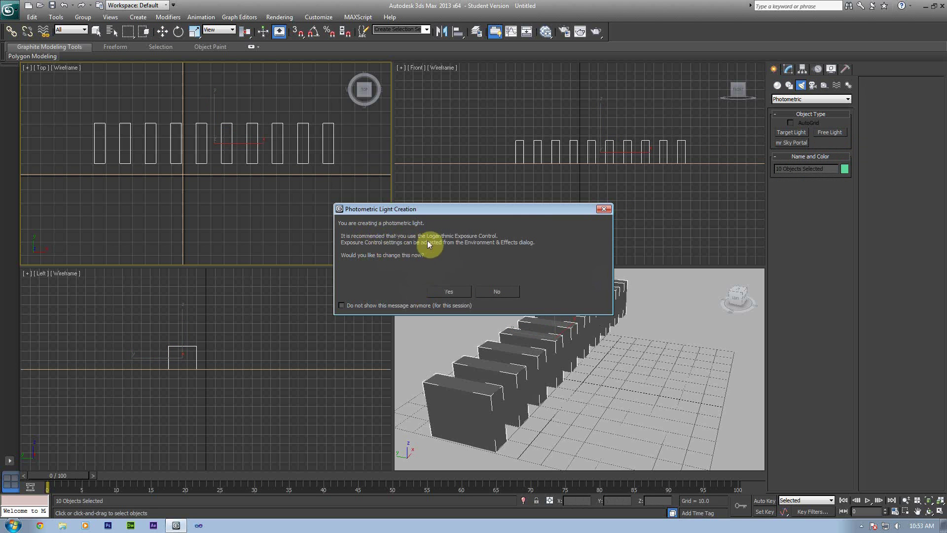
{"action": "left_click", "coordinate": [449, 292]}
{"action": "left_click", "coordinate": [66, 184]}
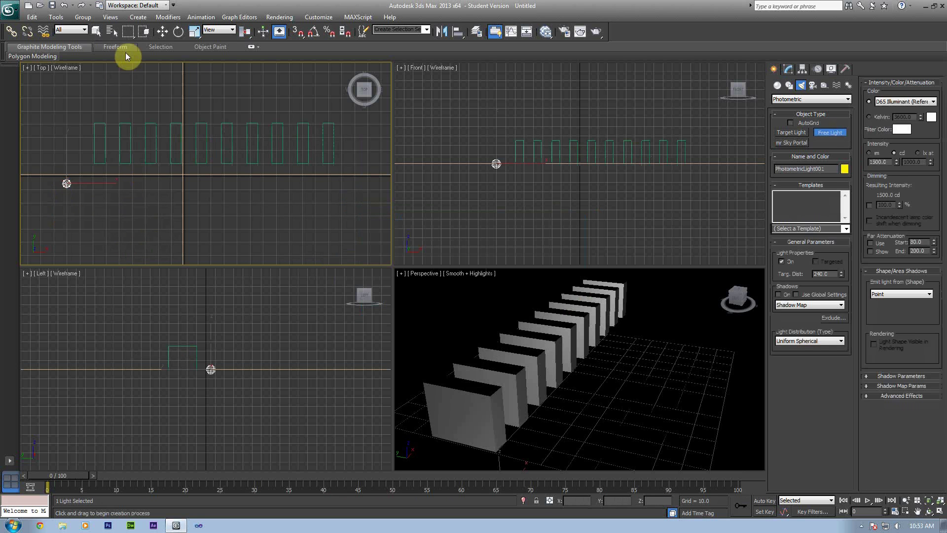
Raise the photometric light above the boxes to a height of about Z 39.
{"action": "left_click", "coordinate": [163, 31]}
{"action": "right_click", "coordinate": [175, 283]}
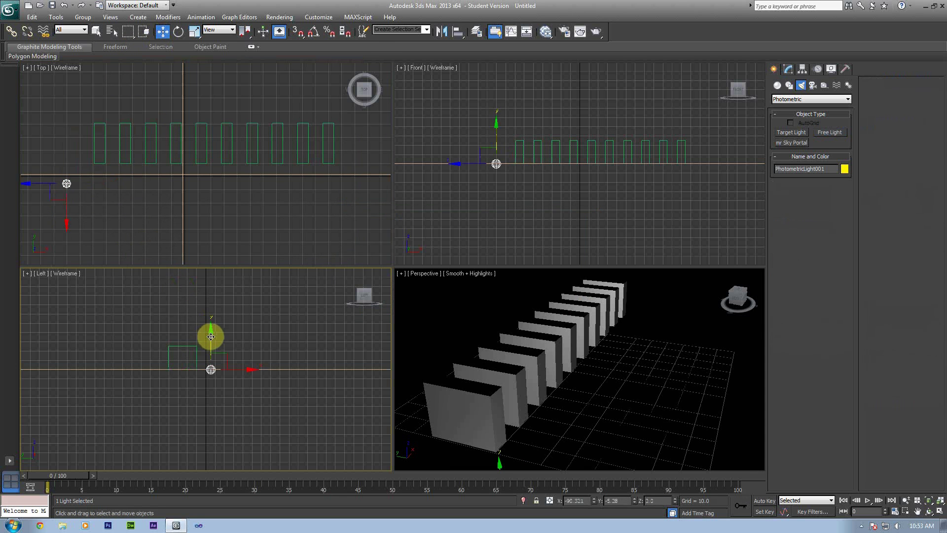
{"action": "left_click_drag", "start_coordinate": [211, 336], "coordinate": [213, 301]}
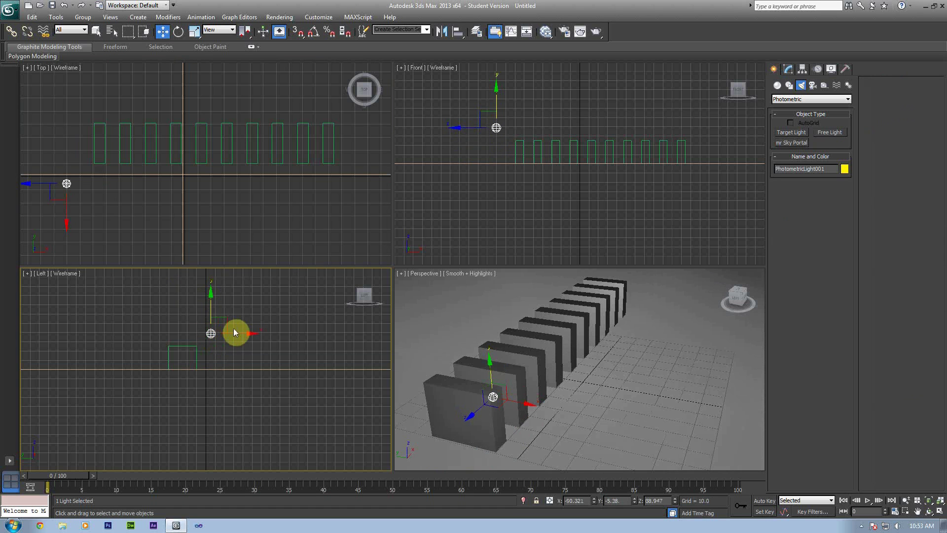
Clone the light as one Copy along the X axis to the row's far end, at about X 125.
{"action": "right_click", "coordinate": [53, 201]}
{"action": "left_click_drag", "start_coordinate": [88, 182], "coordinate": [372, 190], "text": "shift"}
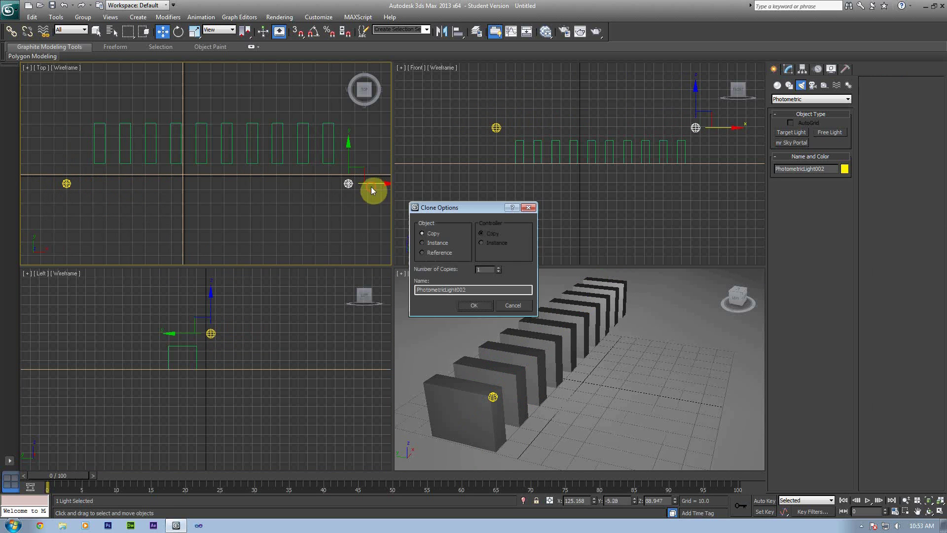
{"action": "left_click", "coordinate": [475, 304]}
Copy the far-end light to above the middle of the row, at about X 21, Y 27, and move the far-end light to about Y 53.
{"action": "left_click_drag", "start_coordinate": [362, 170], "coordinate": [227, 129], "text": "shift"}
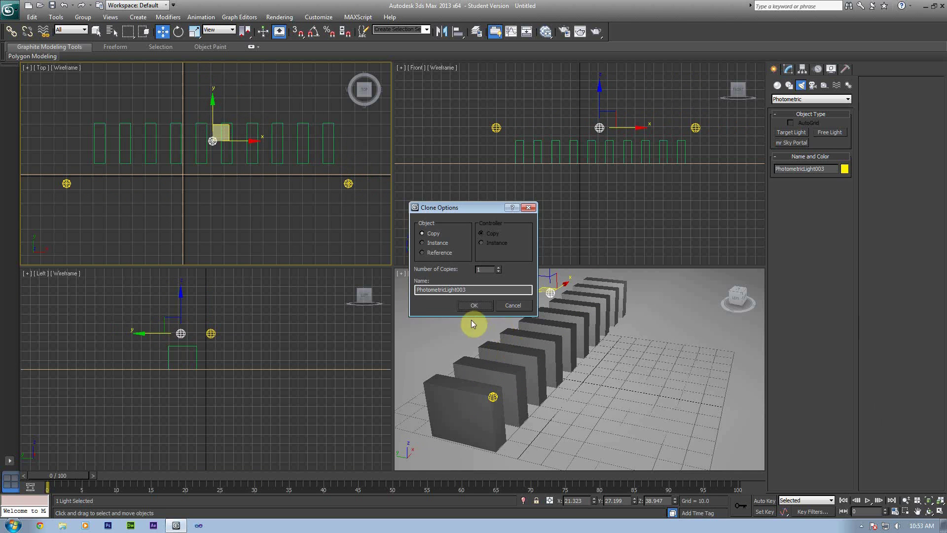
{"action": "left_click", "coordinate": [474, 305]}
{"action": "mouse_move", "coordinate": [357, 189]}
{"action": "left_mouse_down"}
{"action": "mouse_move", "coordinate": [349, 184]}
{"action": "mouse_move", "coordinate": [354, 106]}
{"action": "mouse_move", "coordinate": [340, 80]}
{"action": "left_mouse_up"}
Maximize the perspective view and enable hardware shading and shadows for its viewport display.
{"action": "key", "text": "alt+w"}
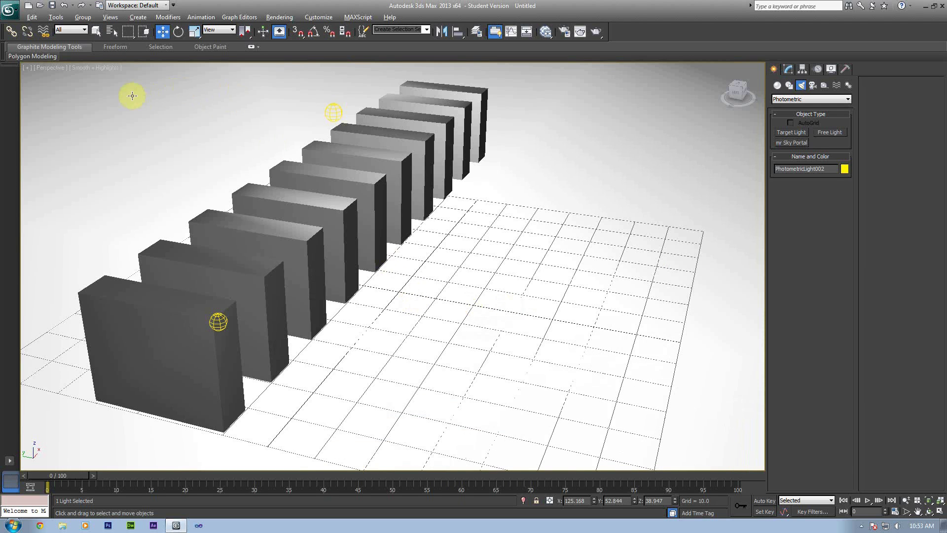
{"action": "left_click", "coordinate": [95, 68]}
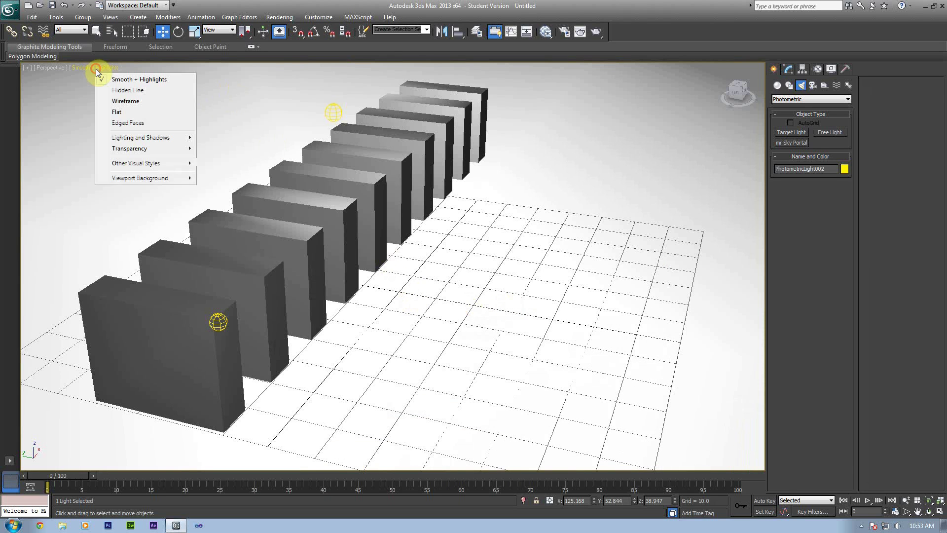
{"action": "mouse_move", "coordinate": [133, 138]}
{"action": "left_click", "coordinate": [247, 162]}
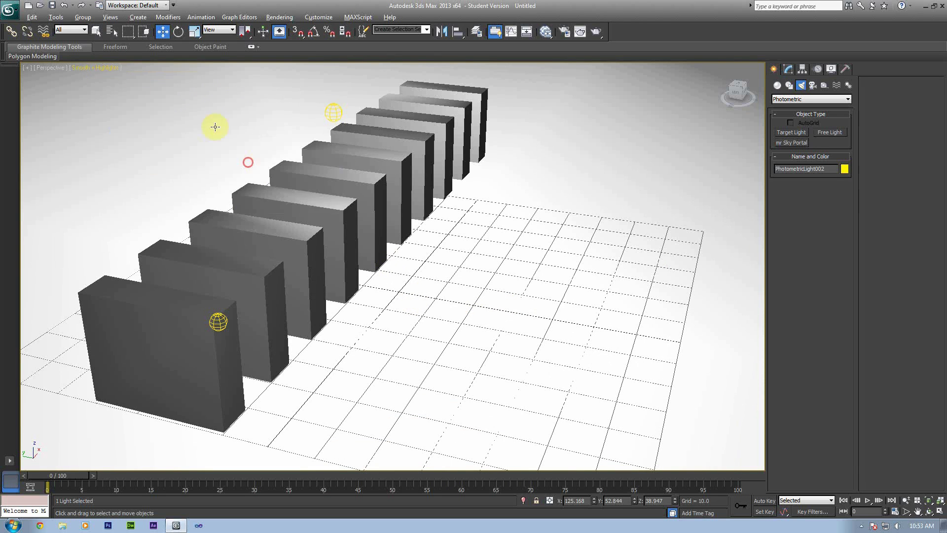
{"action": "left_click", "coordinate": [85, 69]}
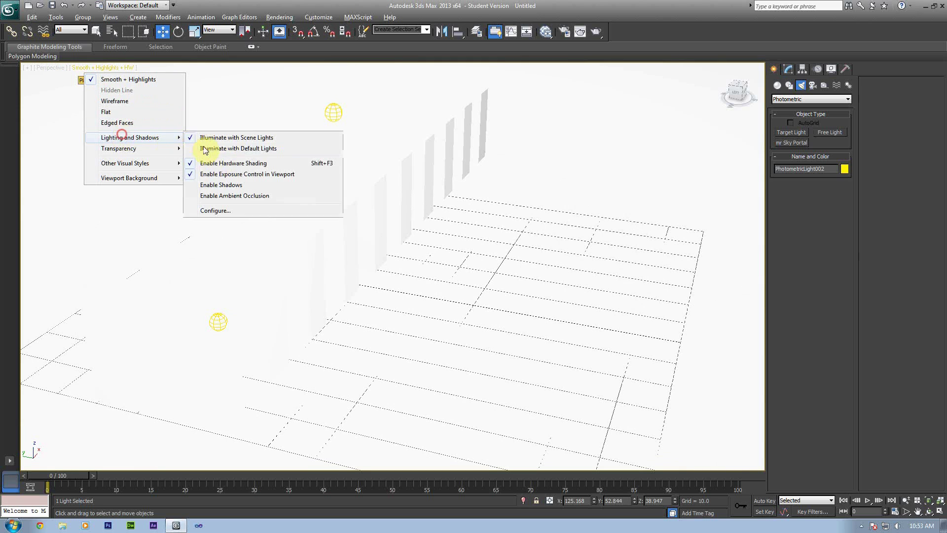
{"action": "left_click", "coordinate": [215, 186]}
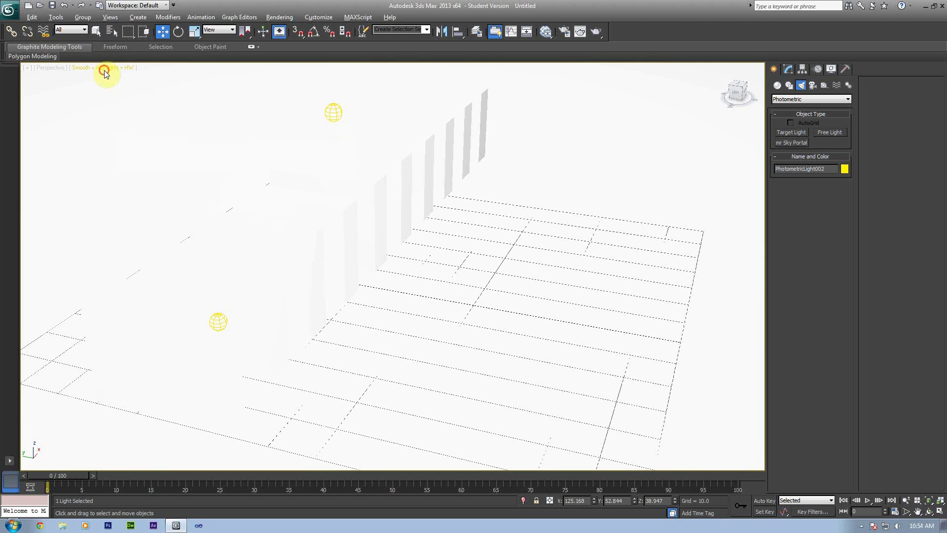
Enable ambient occlusion in the perspective viewport and hide its grid.
{"action": "left_click", "coordinate": [105, 70]}
{"action": "mouse_move", "coordinate": [155, 140]}
{"action": "left_click", "coordinate": [230, 196]}
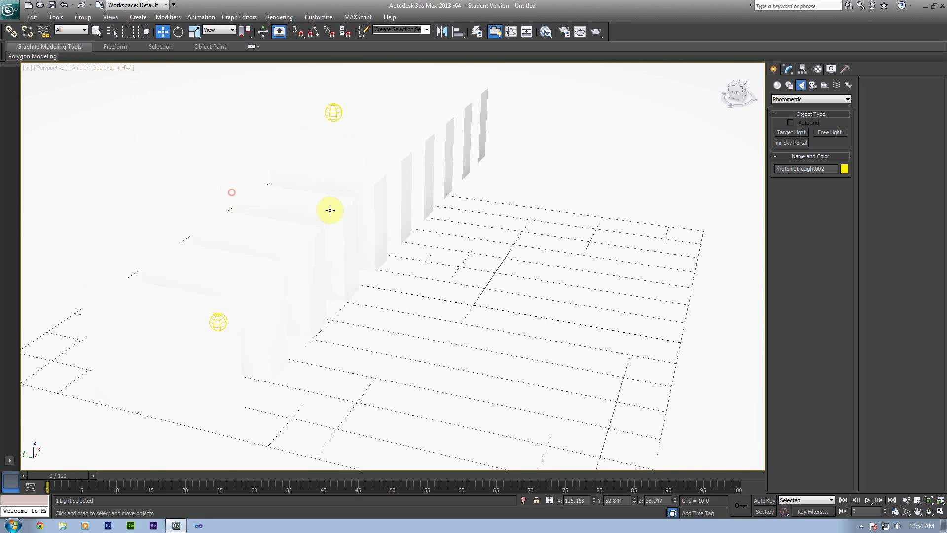
{"action": "key", "text": "g"}
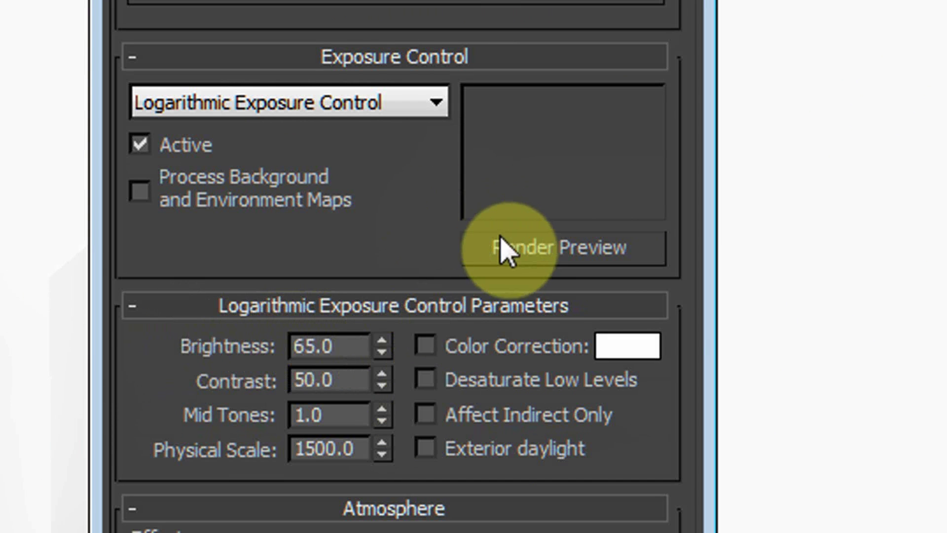
Turn on Exterior daylight and set Brightness to 18 in the Logarithmic Exposure Control, and test-render the perspective view.
{"action": "left_click", "coordinate": [504, 248]}
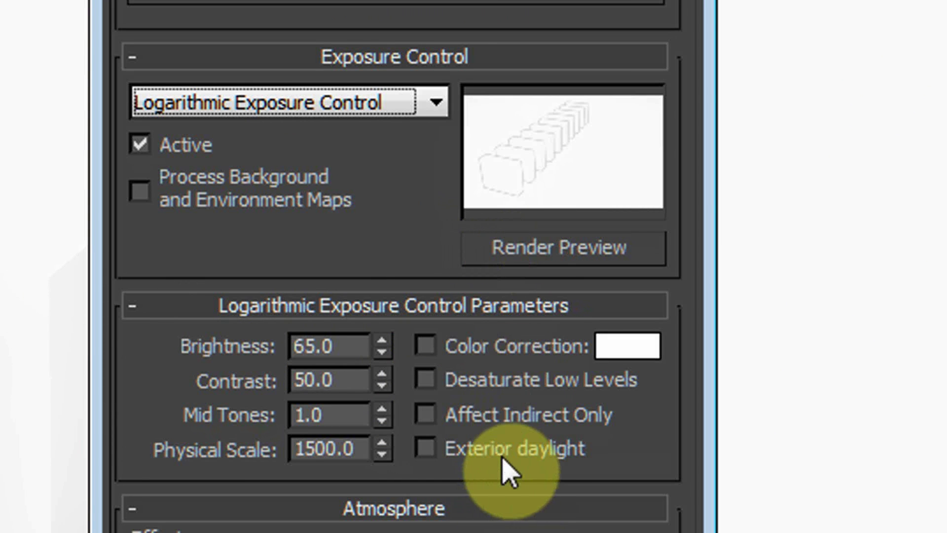
{"action": "left_click", "coordinate": [426, 449]}
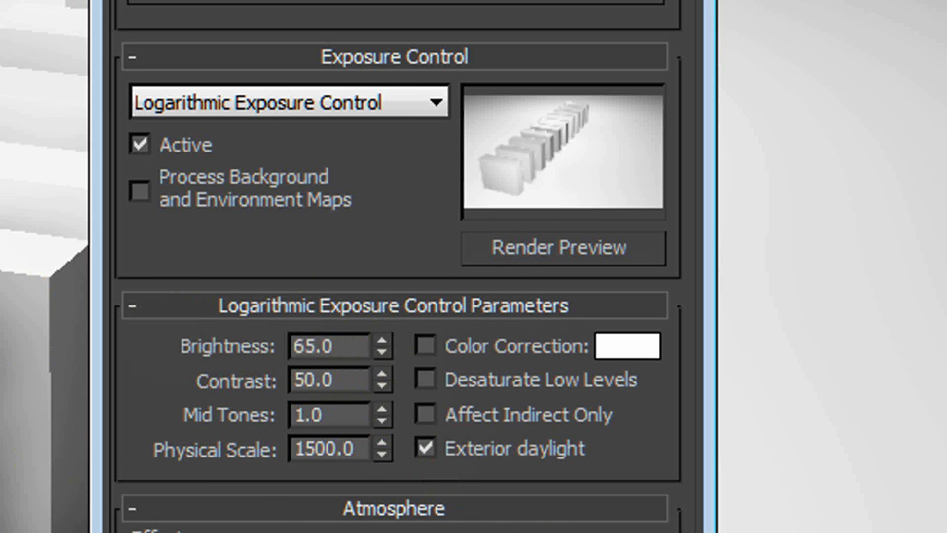
{"action": "left_click_drag", "start_coordinate": [390, 340], "coordinate": [387, 532]}
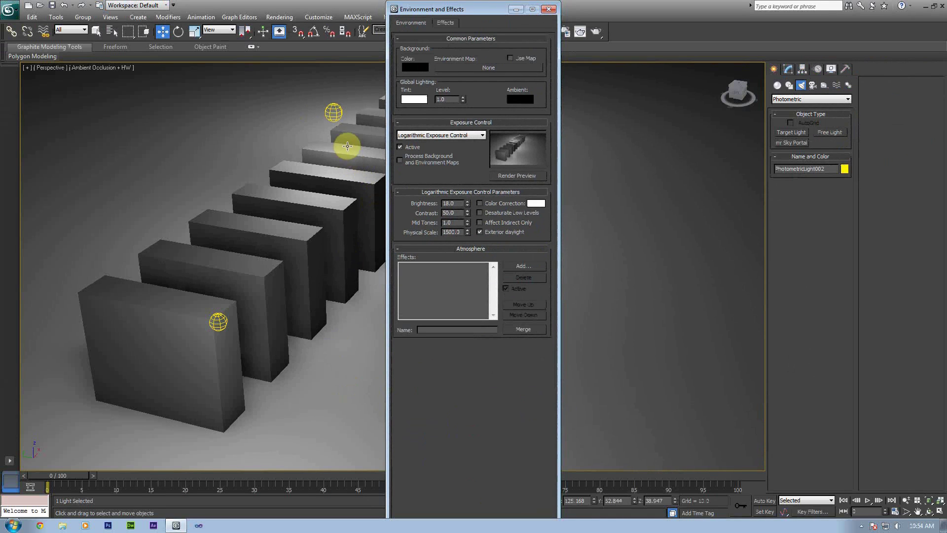
{"action": "left_click", "coordinate": [548, 10]}
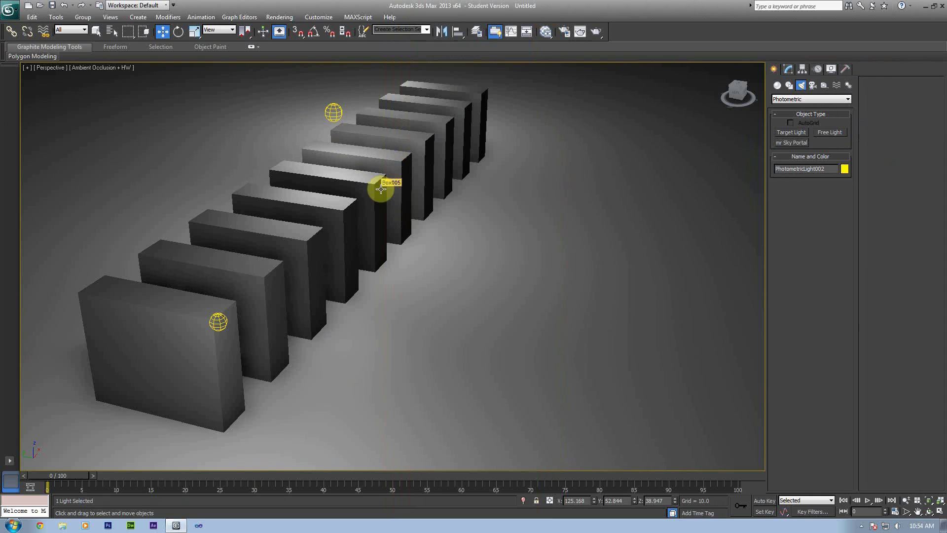
{"action": "key", "text": "shift+q"}
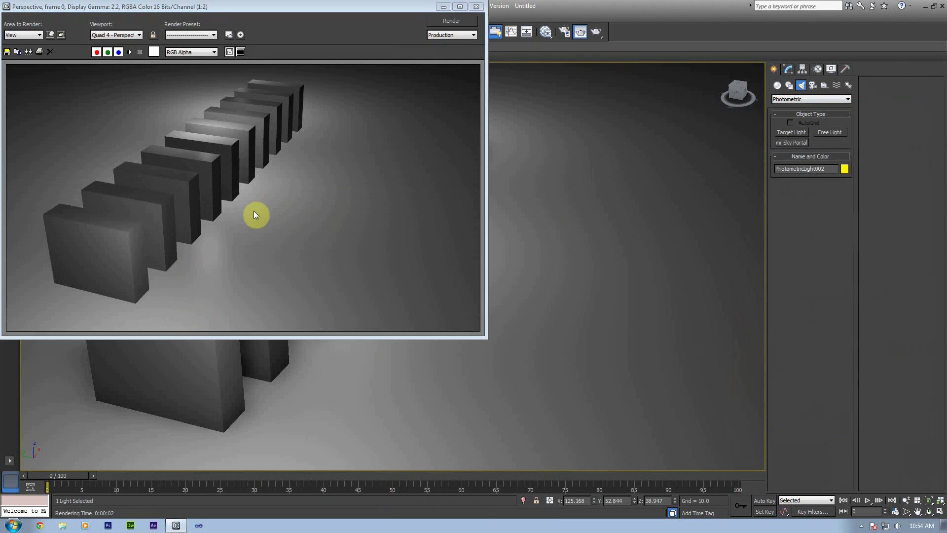
{"action": "left_click", "coordinate": [477, 6]}
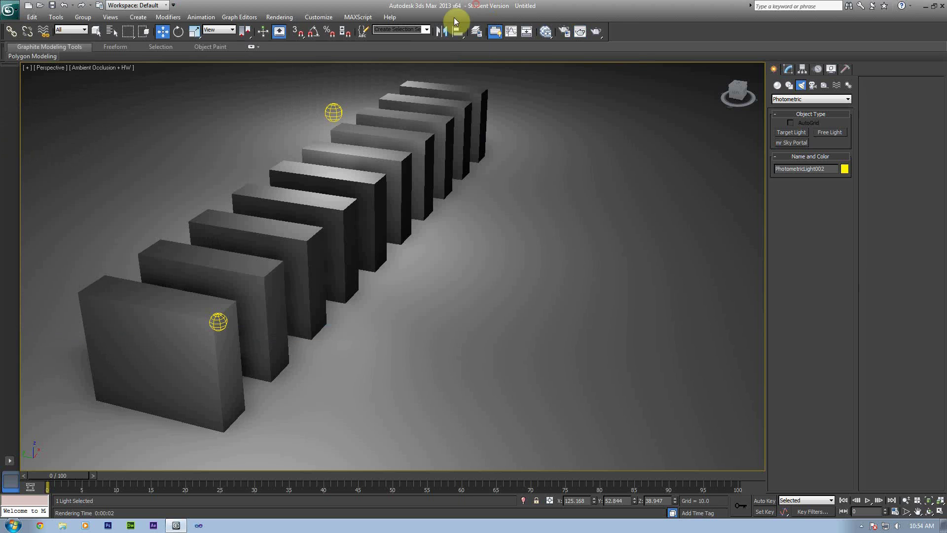
Open the Light Lister and turn on Shadow Map shadows for the first two photometric lights.
{"action": "left_click", "coordinate": [57, 18]}
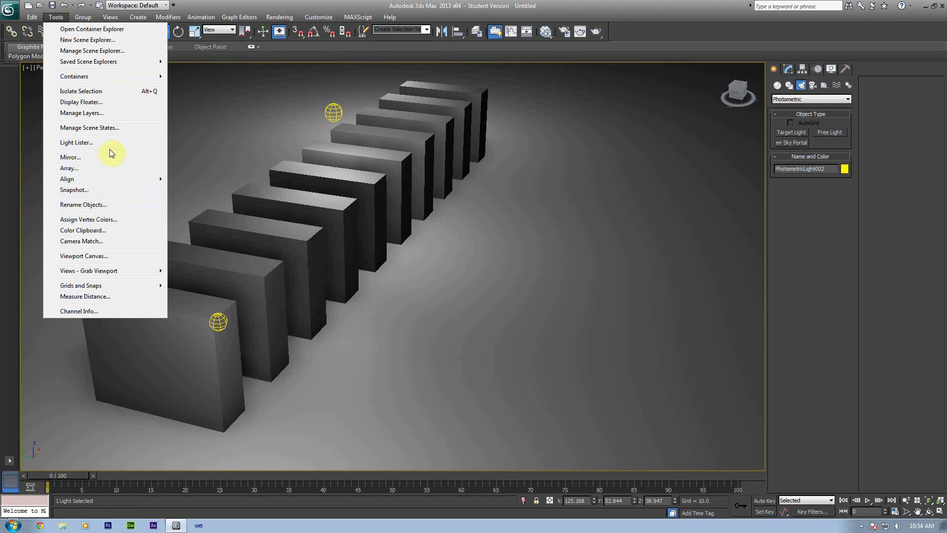
{"action": "left_click", "coordinate": [109, 144]}
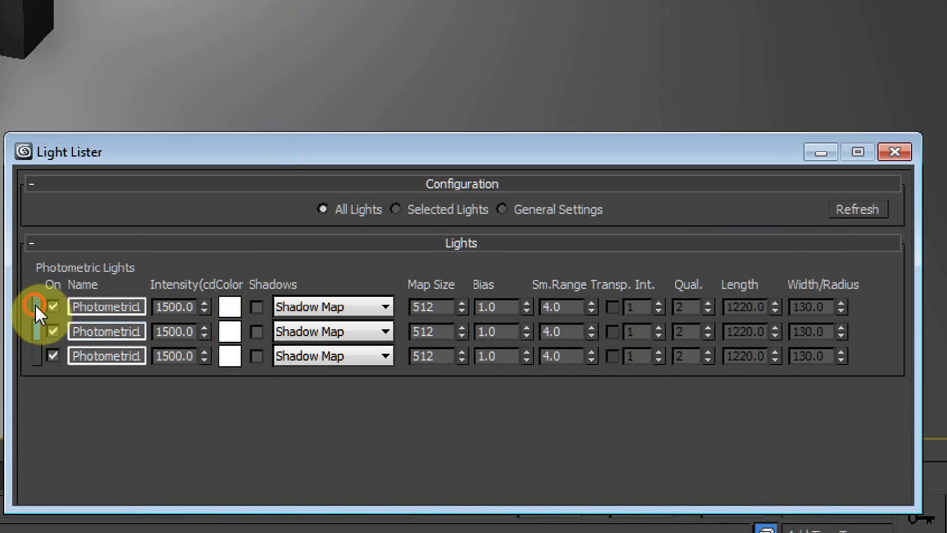
{"action": "left_click", "coordinate": [37, 306]}
{"action": "left_click", "coordinate": [255, 307]}
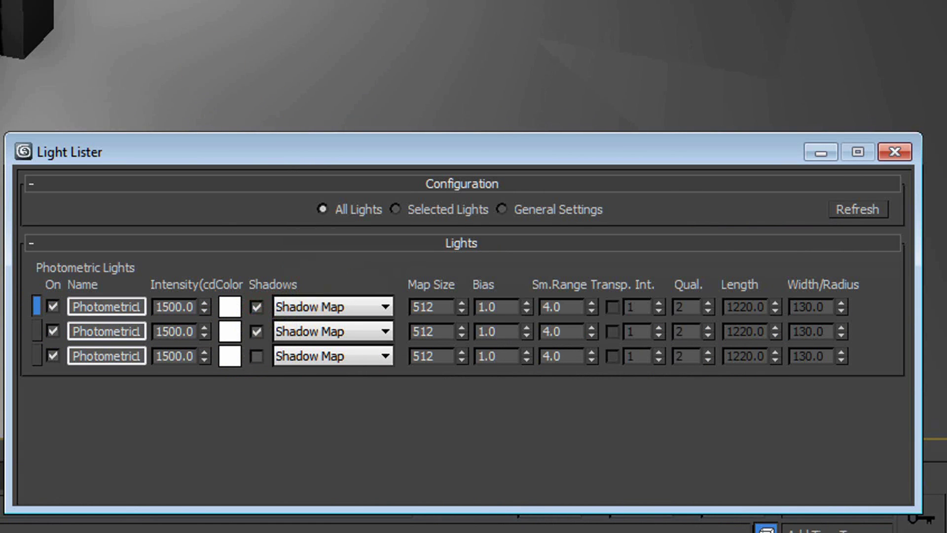
{"action": "left_click", "coordinate": [44, 1]}
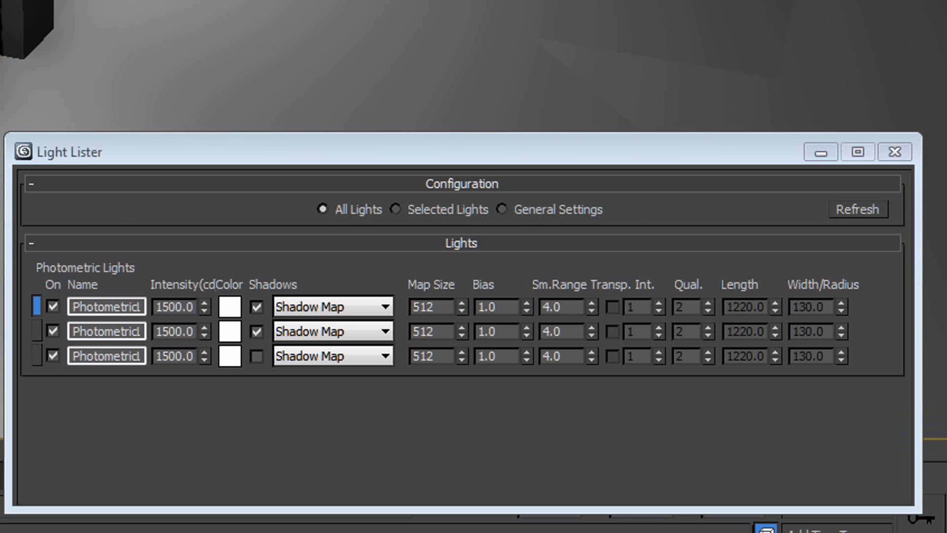
Set the shadow sample range to 30 for the first light and 50 for the second, and test-render the perspective view.
{"action": "left_click", "coordinate": [584, 307]}
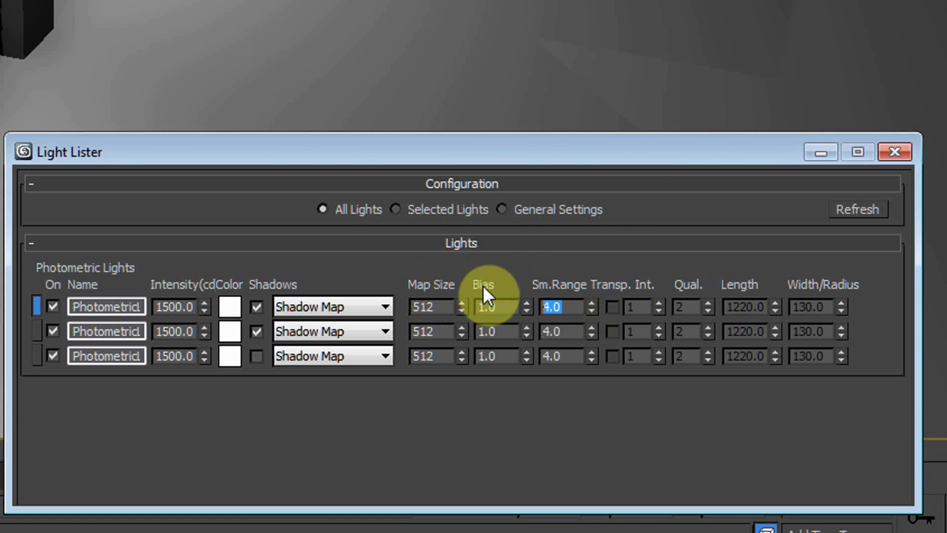
{"action": "type", "text": "30"}
{"action": "left_click", "coordinate": [554, 331]}
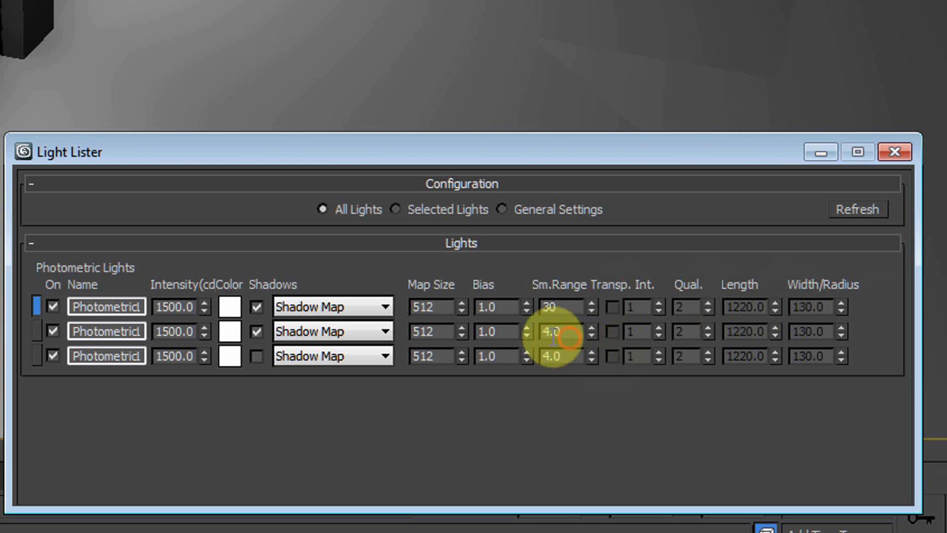
{"action": "type", "text": "30."}
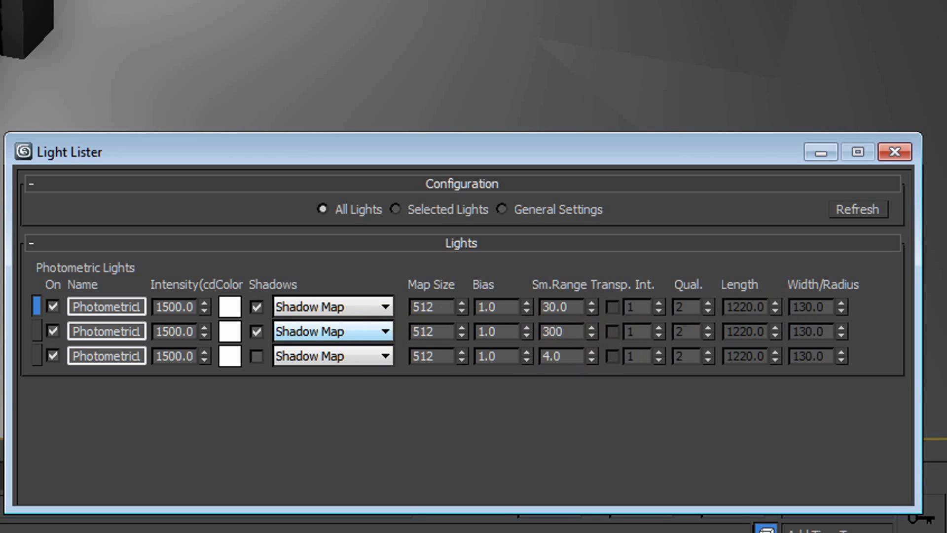
{"action": "type", "text": "0"}
{"action": "left_click", "coordinate": [878, 207]}
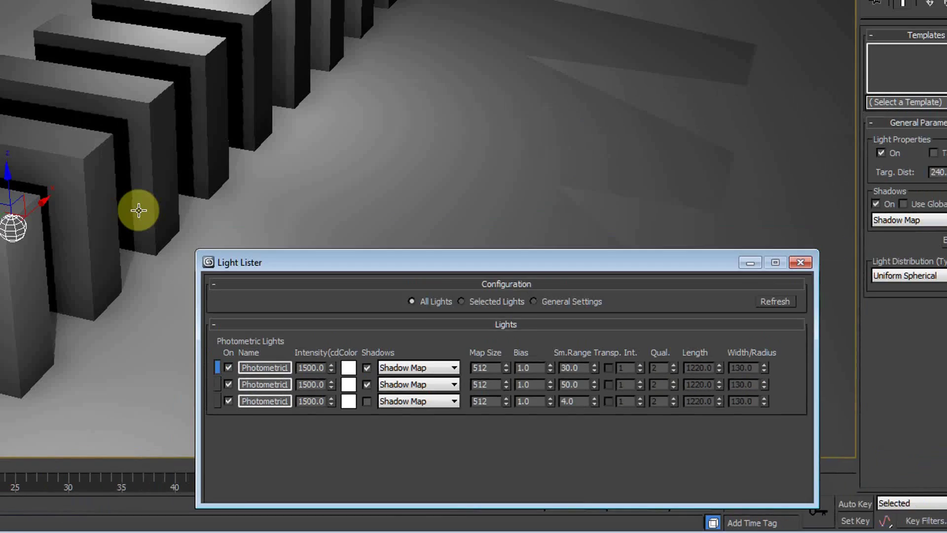
{"action": "key", "text": "shift+q"}
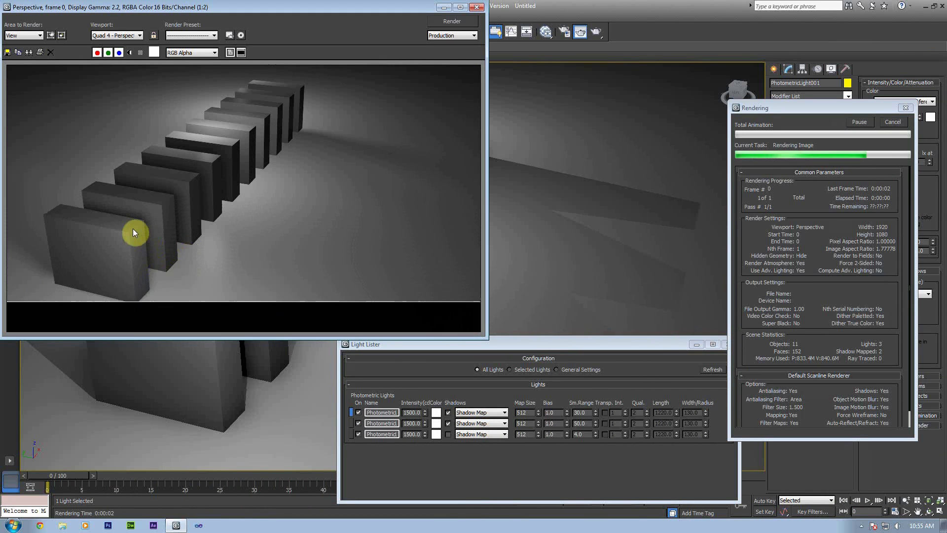
Inspect the box shadows in the perspective render at closer zoom, and close the rendered frame.
{"action": "scroll", "coordinate": [127, 225], "scroll_direction": "up", "scroll_amount": 5}
{"action": "left_click", "coordinate": [127, 225]}
{"action": "scroll", "coordinate": [127, 225], "scroll_direction": "down", "scroll_amount": 2}
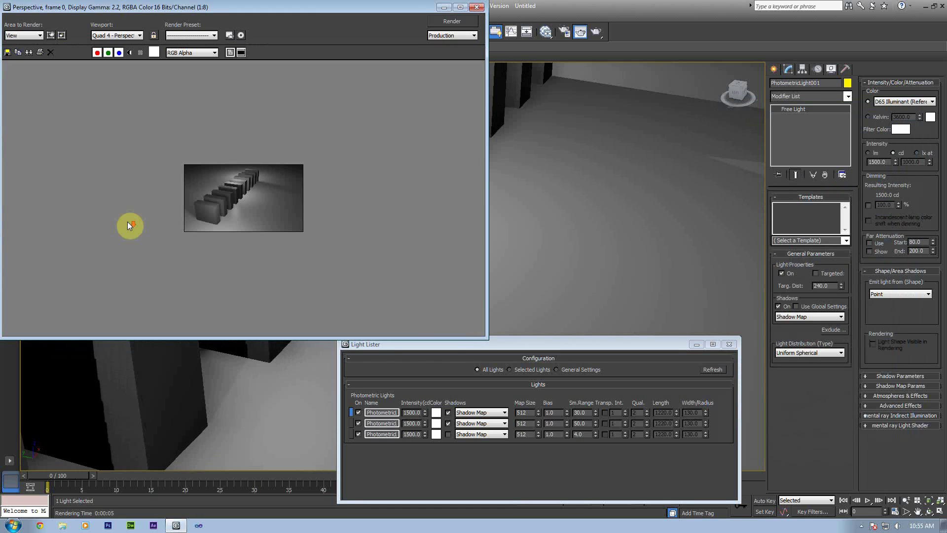
{"action": "scroll", "coordinate": [174, 207], "scroll_direction": "up", "scroll_amount": 2}
{"action": "scroll", "coordinate": [174, 203], "scroll_direction": "up", "scroll_amount": 1}
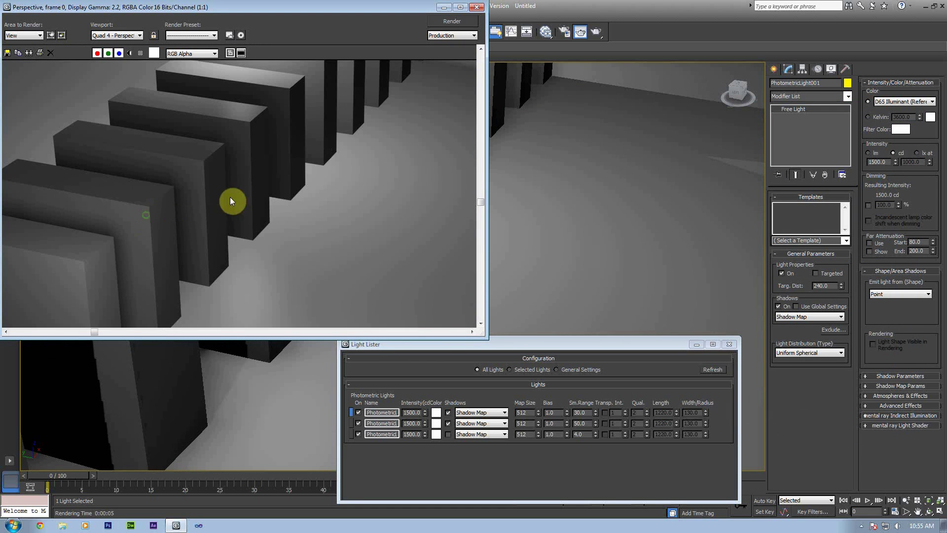
{"action": "left_click", "coordinate": [476, 8]}
{"action": "scroll", "coordinate": [356, 158], "scroll_direction": "down", "scroll_amount": 5}
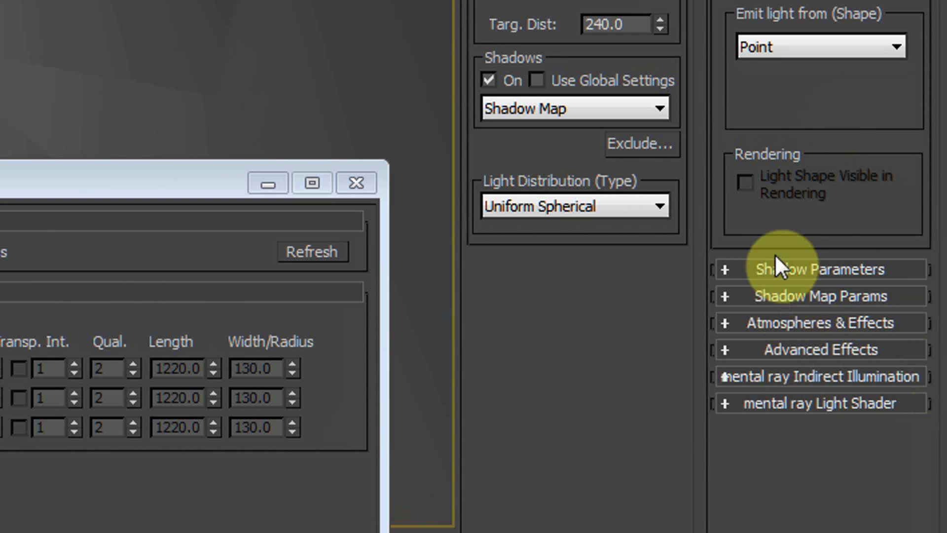
Set the object shadow density to 0.6 for the first and second photometric lights.
{"action": "left_click", "coordinate": [774, 262]}
{"action": "left_click", "coordinate": [873, 326]}
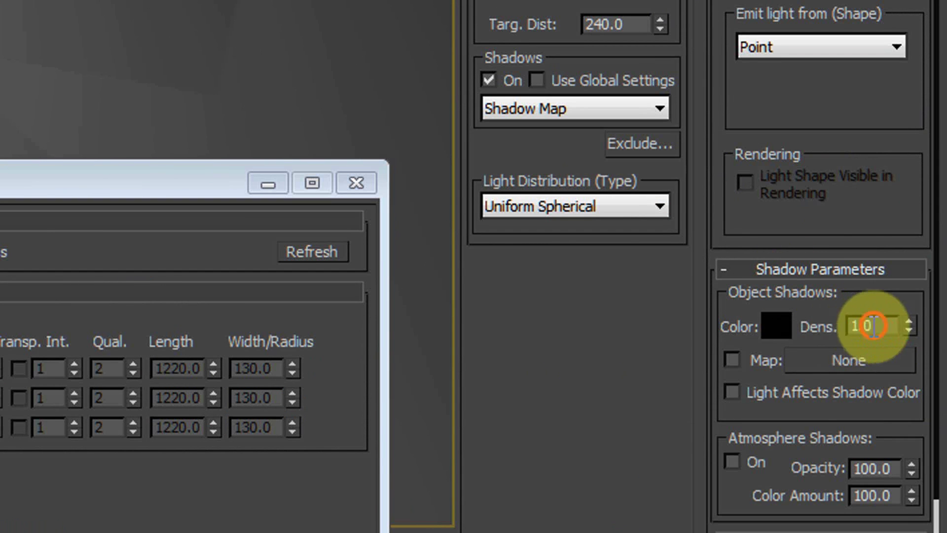
{"action": "type", "text": "0.6"}
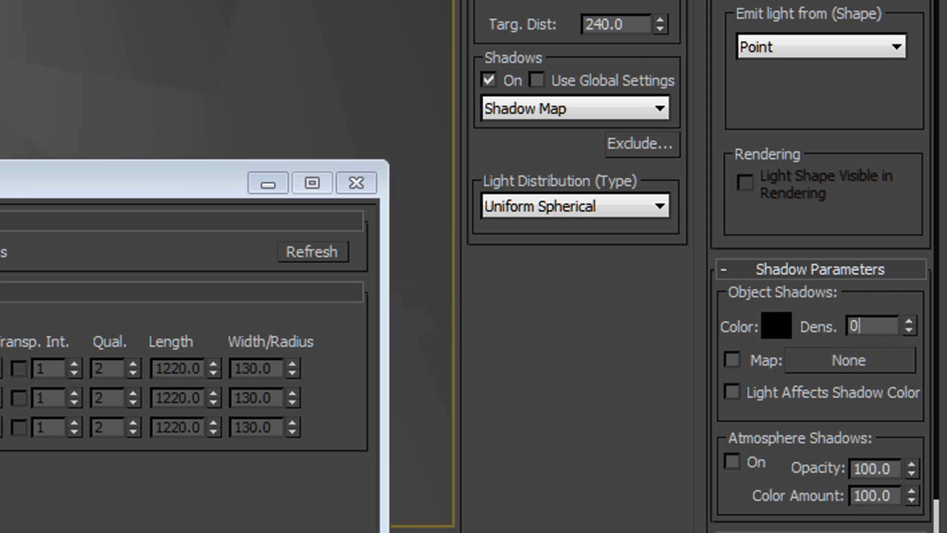
{"action": "key", "text": "Return"}
{"action": "key", "text": "ctrl+z"}
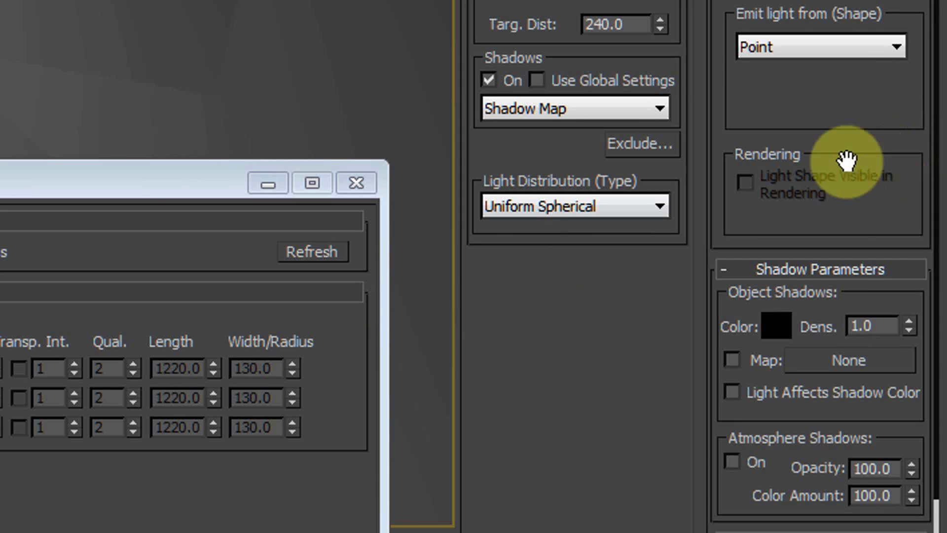
{"action": "left_click", "coordinate": [881, 325]}
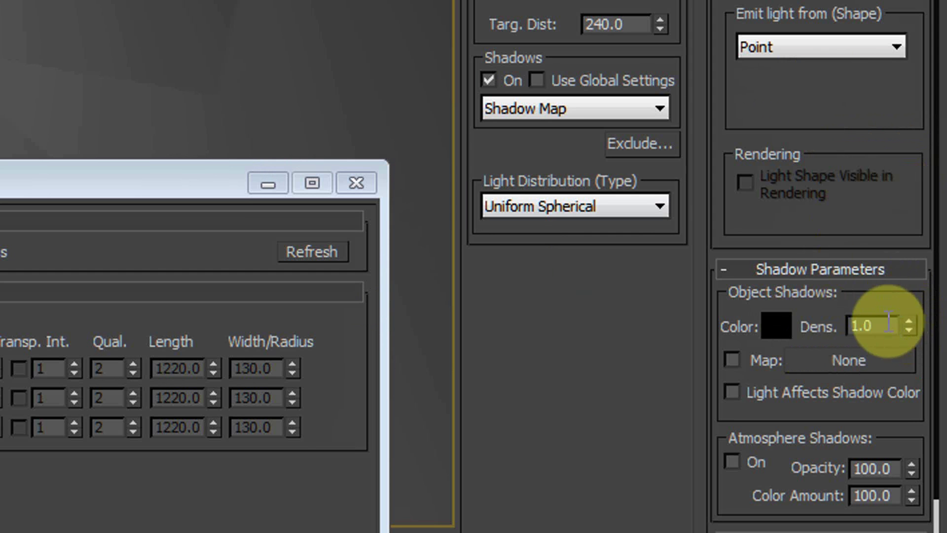
{"action": "type", "text": "0.6"}
{"action": "key", "text": "Return"}
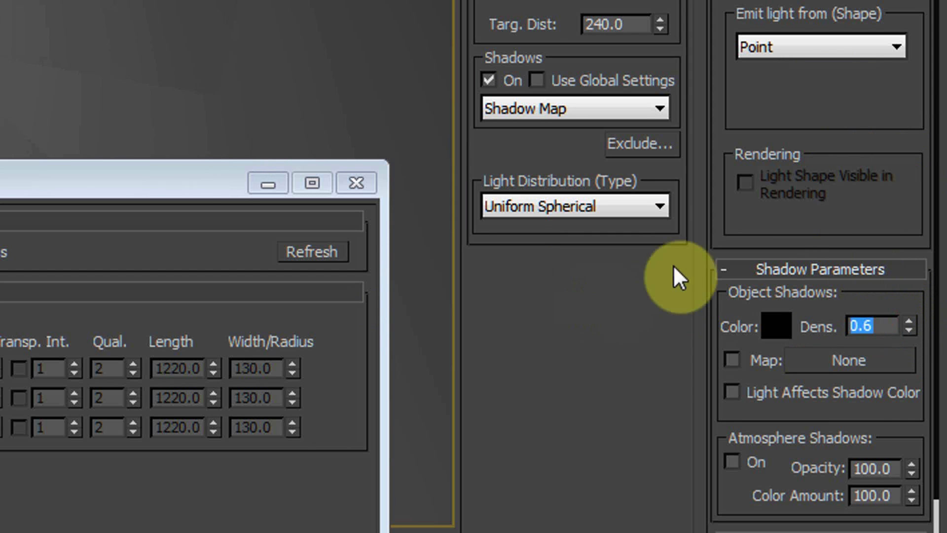
{"action": "left_click", "coordinate": [289, 251]}
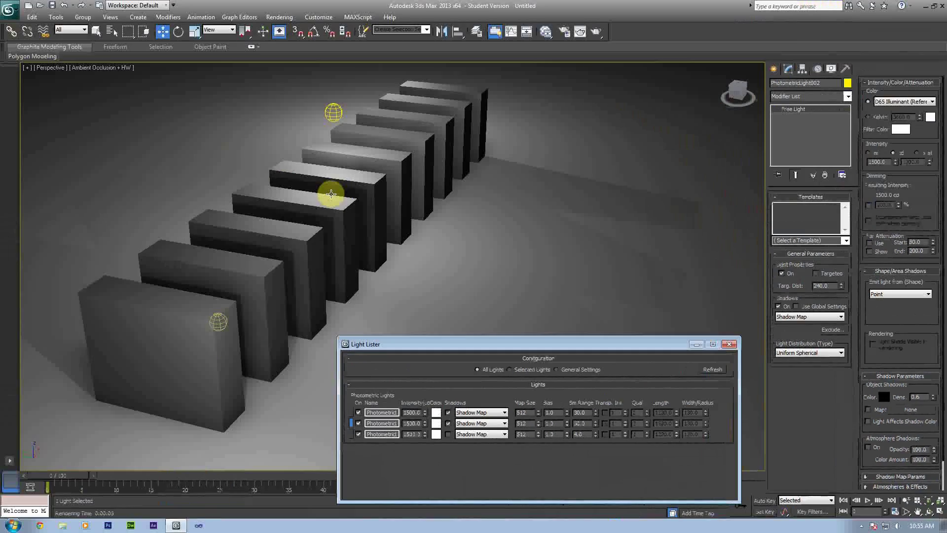
Test-render the perspective view with the lighter shadows, and close the rendered frame and the Light Lister.
{"action": "key", "text": "shift+q"}
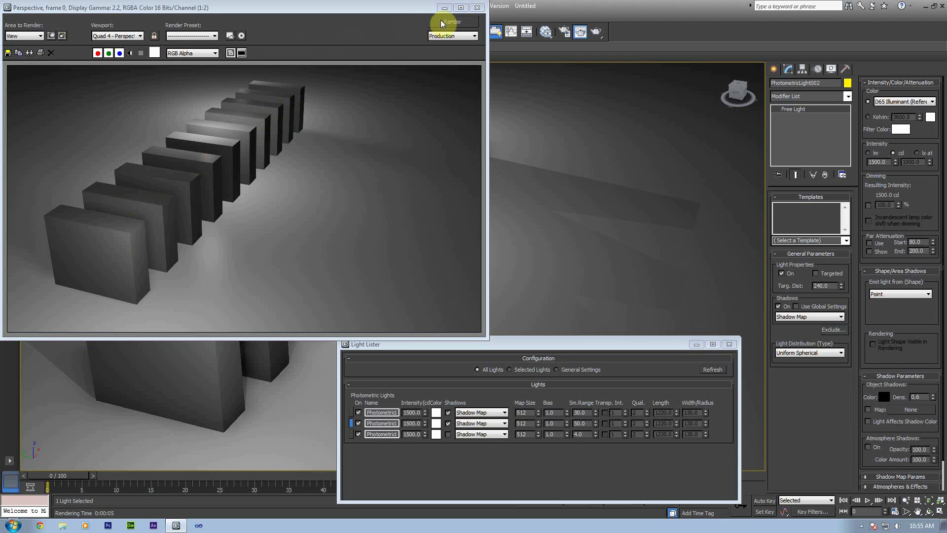
{"action": "left_click", "coordinate": [478, 7]}
{"action": "left_click", "coordinate": [729, 344]}
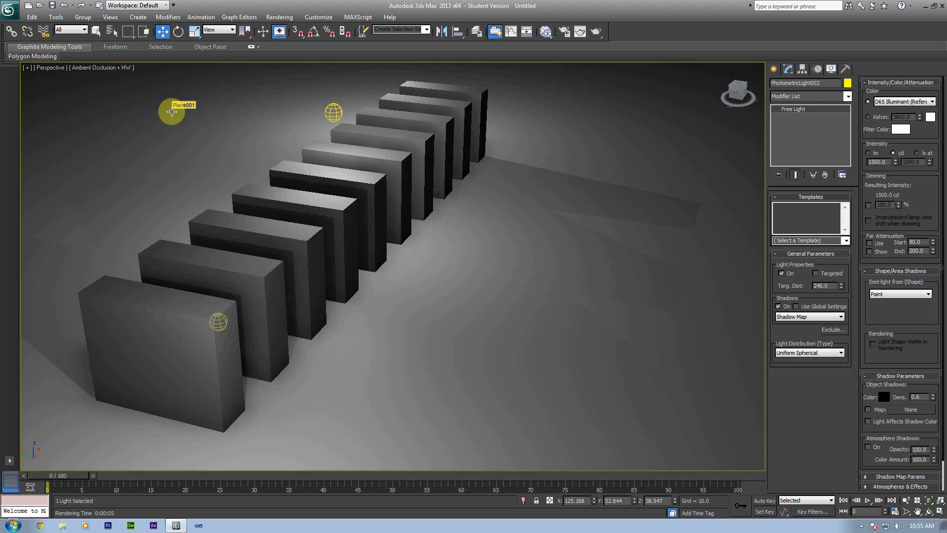
Create a target camera matching the perspective view and show the top view shaded.
{"action": "key", "text": "ctrl+c"}
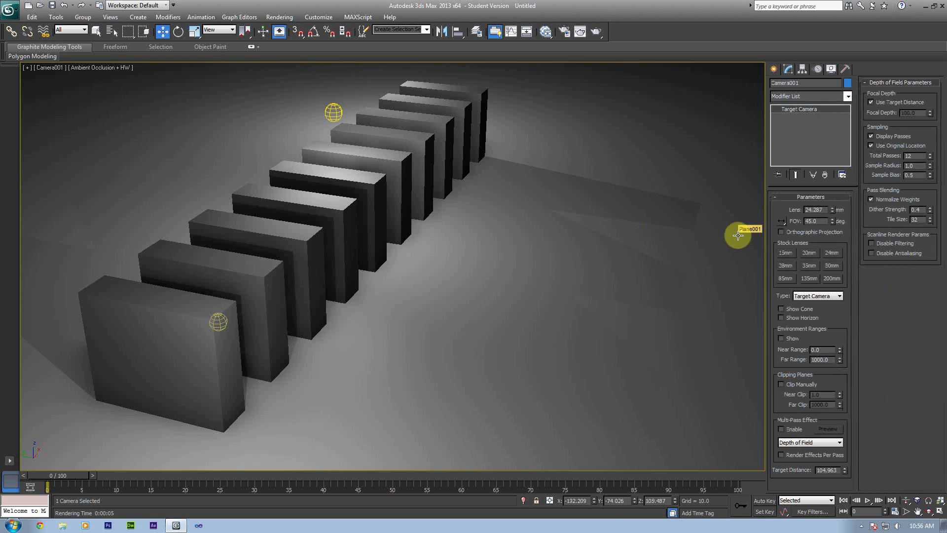
{"action": "key", "text": "alt+w"}
{"action": "right_click", "coordinate": [227, 159]}
{"action": "key", "text": "F3"}
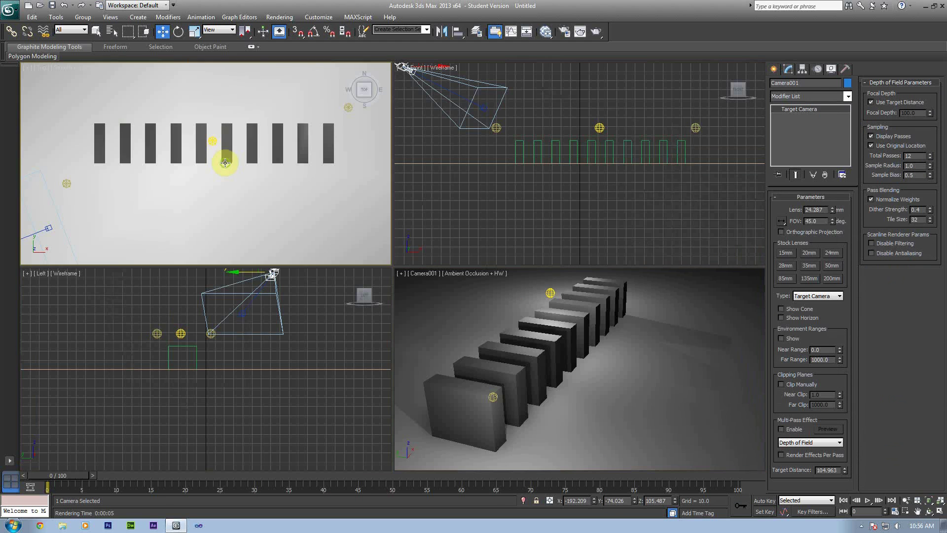
Increase the camera's target distance to about 175.3 and fill the workspace with the camera view.
{"action": "middle_click_drag", "start_coordinate": [210, 166], "coordinate": [292, 142]}
{"action": "middle_click_drag", "start_coordinate": [160, 204], "coordinate": [243, 179]}
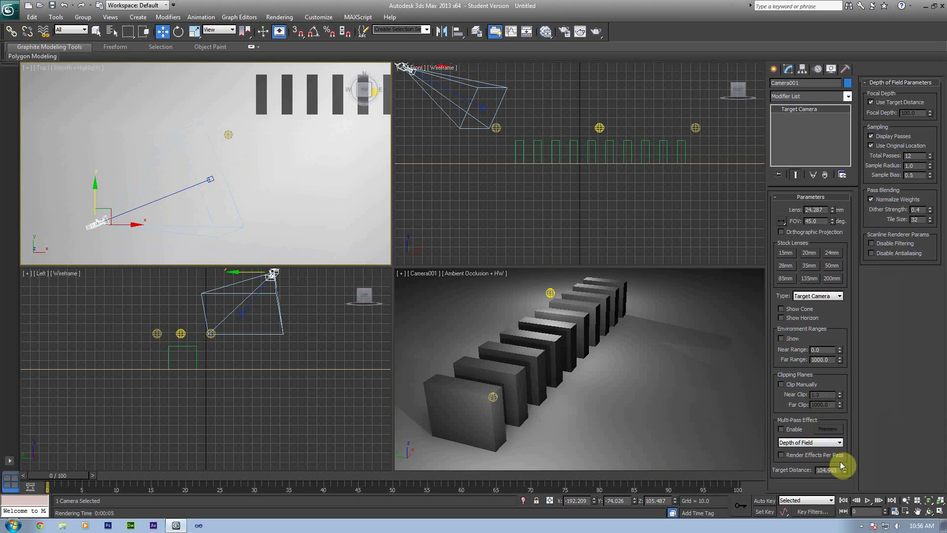
{"action": "left_click_drag", "start_coordinate": [842, 471], "coordinate": [841, 438]}
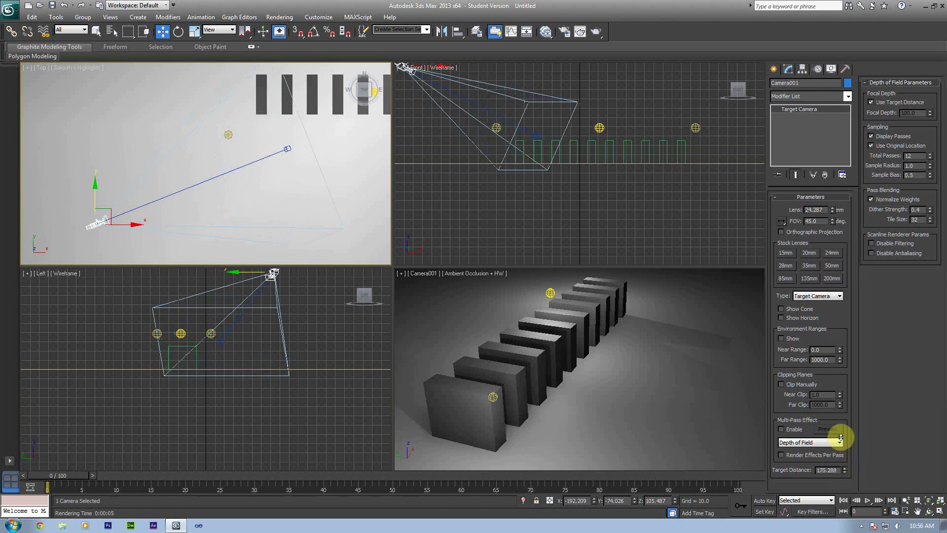
{"action": "middle_click", "coordinate": [569, 317]}
{"action": "key", "text": "alt+w"}
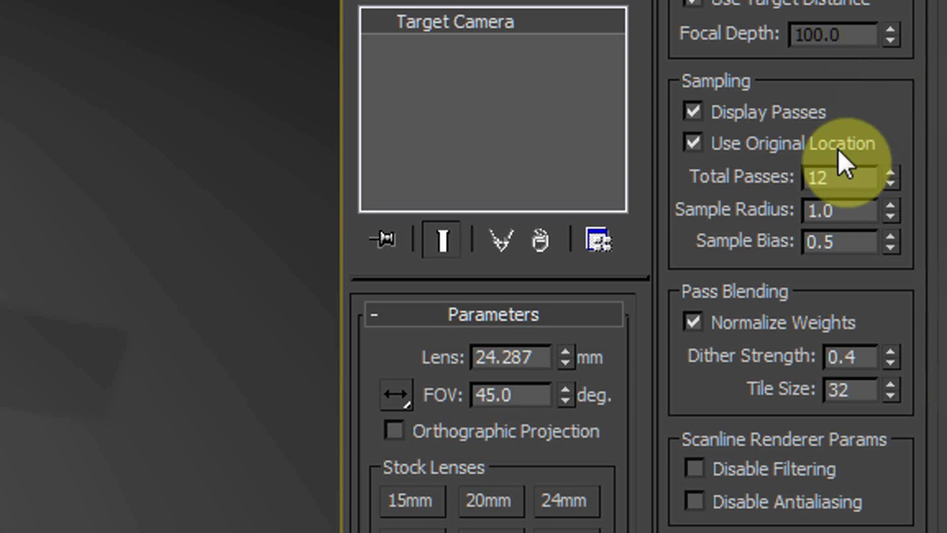
Set the camera's depth of field to 30 total passes, sample radius 2 and sample bias 1, and enable the multi-pass effect.
{"action": "double_click", "coordinate": [841, 177]}
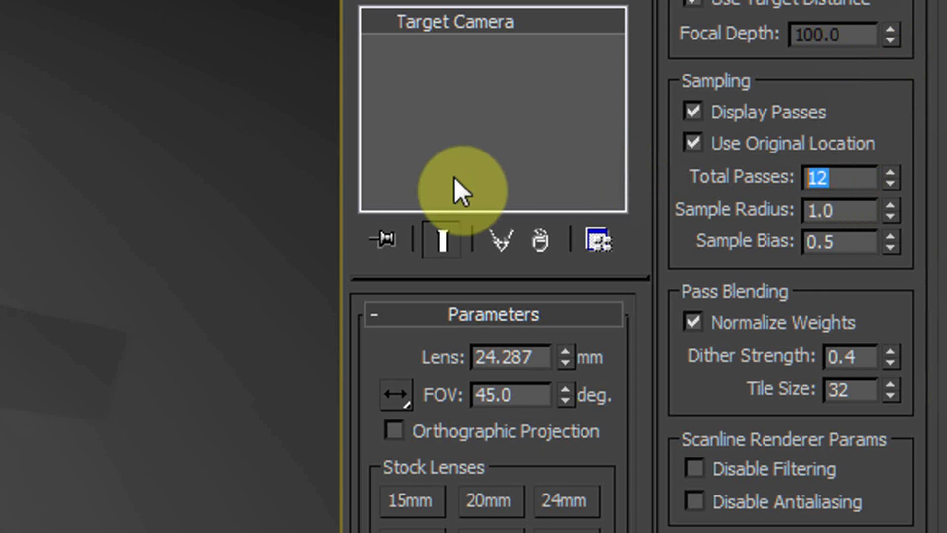
{"action": "type", "text": "30"}
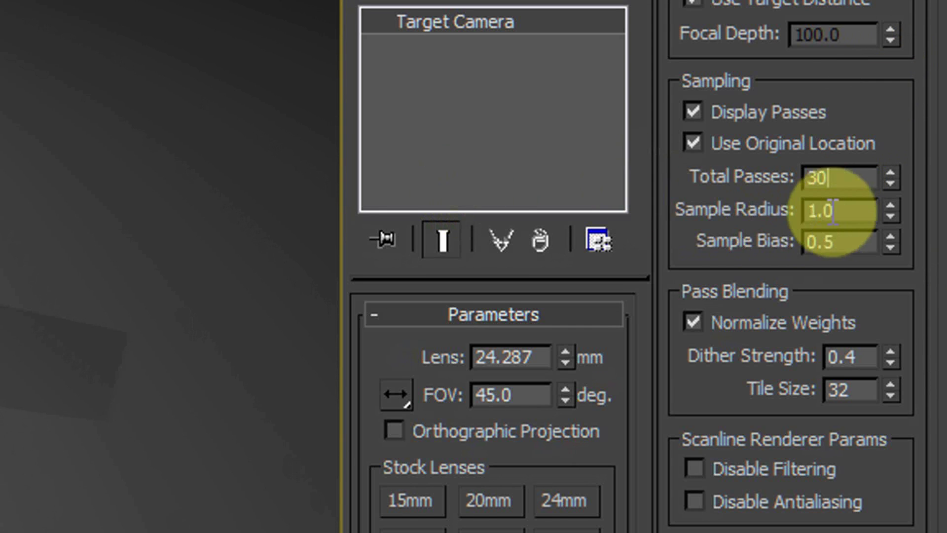
{"action": "double_click", "coordinate": [859, 212]}
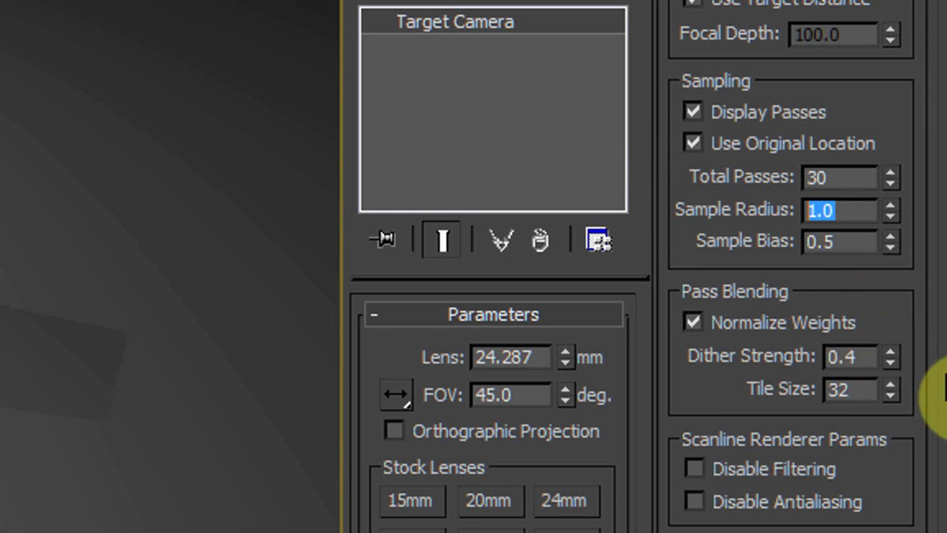
{"action": "type", "text": "2"}
{"action": "key", "text": "Tab"}
{"action": "type", "text": "1"}
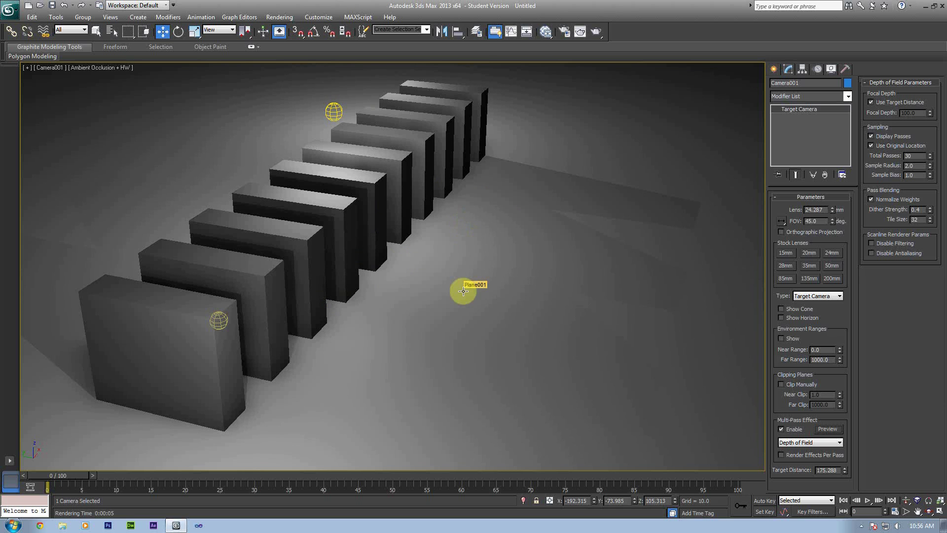
Render the camera view with multi-pass depth of field and move the frame window clear of its original place.
{"action": "key", "text": "shift+q"}
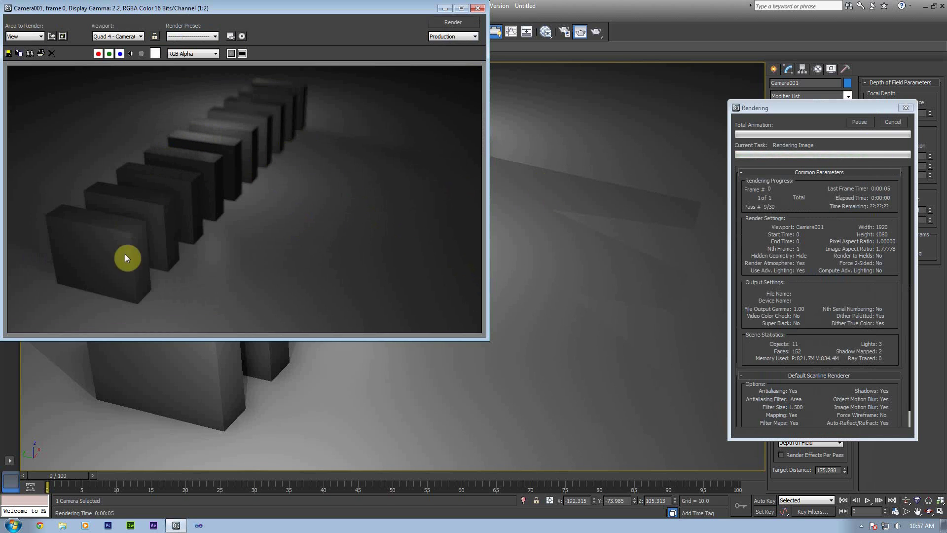
{"action": "left_click_drag", "start_coordinate": [268, 9], "coordinate": [452, 129]}
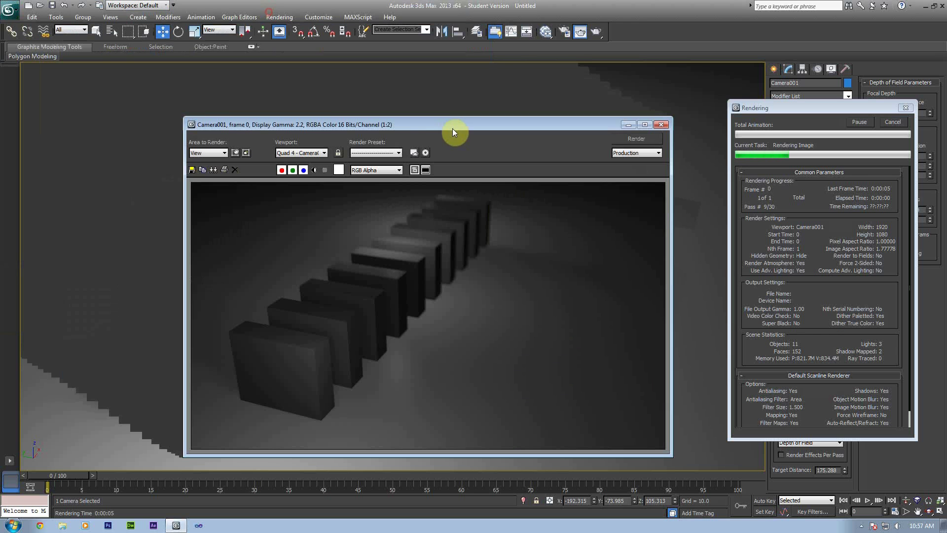
Examine the blur on the far boxes and the sharpness of the near boxes while the passes render.
{"action": "scroll", "coordinate": [474, 210], "scroll_direction": "up", "scroll_amount": 2}
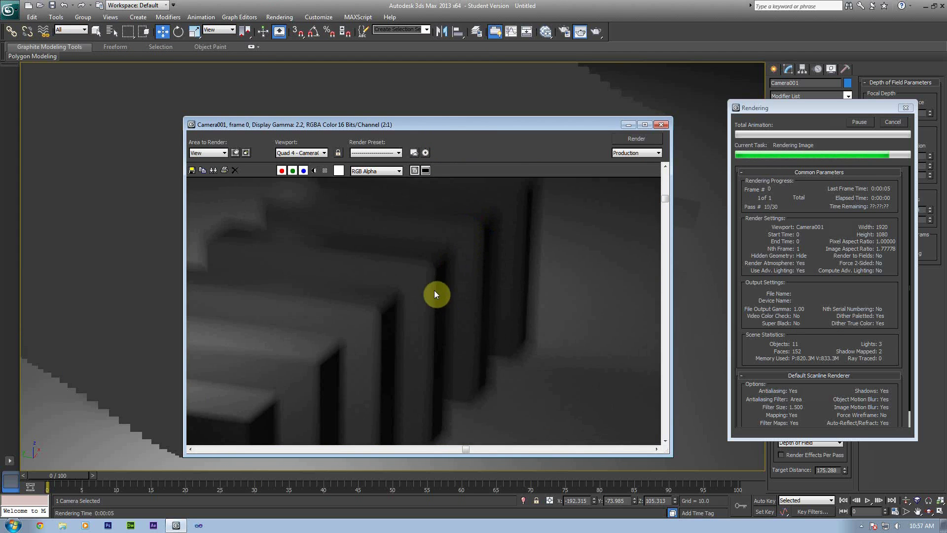
{"action": "scroll", "coordinate": [435, 294], "scroll_direction": "down", "scroll_amount": 1}
{"action": "scroll", "coordinate": [436, 294], "scroll_direction": "down", "scroll_amount": 1}
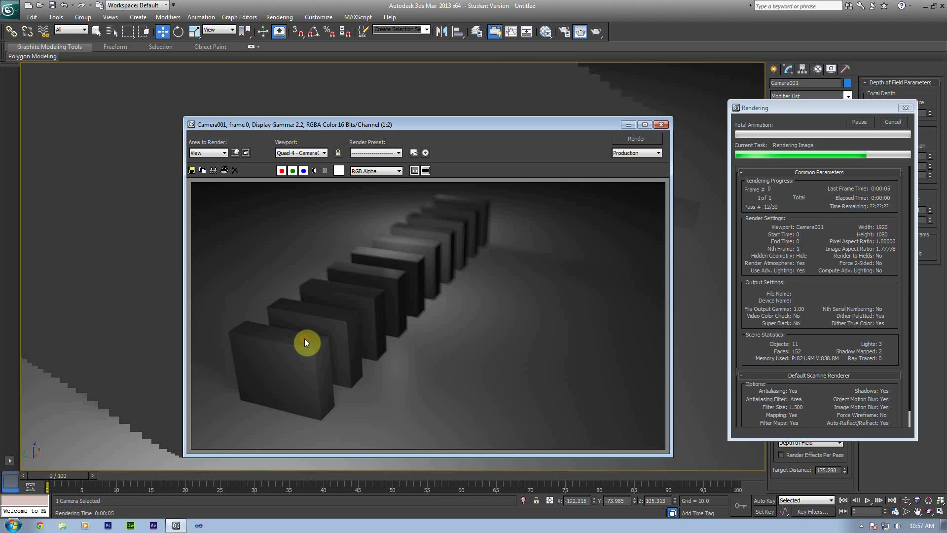
{"action": "scroll", "coordinate": [303, 338], "scroll_direction": "up", "scroll_amount": 4}
{"action": "scroll", "coordinate": [304, 339], "scroll_direction": "down", "scroll_amount": 2}
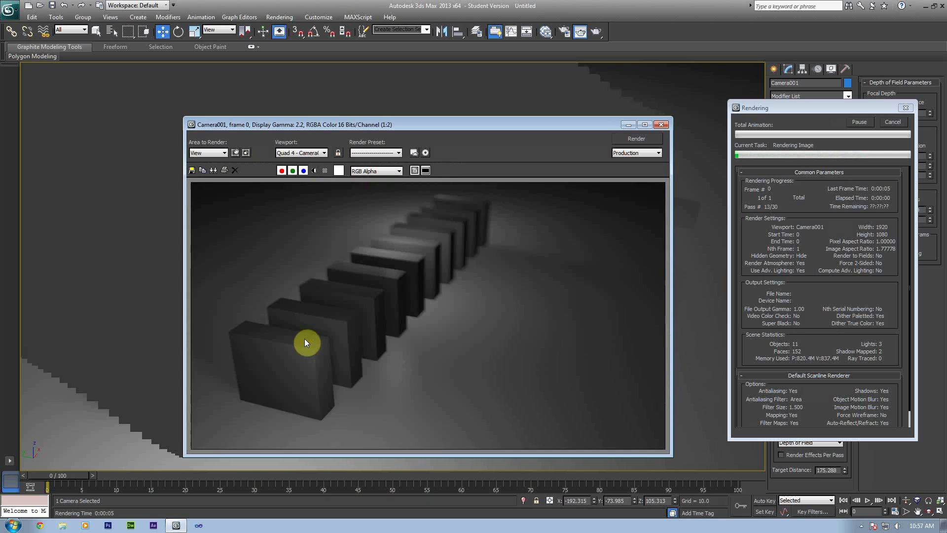
{"action": "scroll", "coordinate": [304, 338], "scroll_direction": "up", "scroll_amount": 3}
{"action": "scroll", "coordinate": [304, 338], "scroll_direction": "down", "scroll_amount": 1}
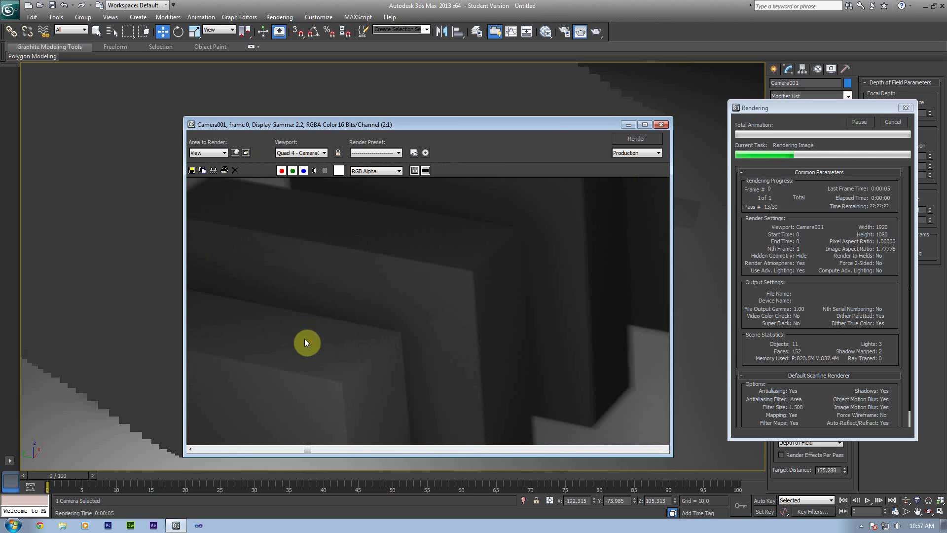
{"action": "scroll", "coordinate": [304, 339], "scroll_direction": "down", "scroll_amount": 2}
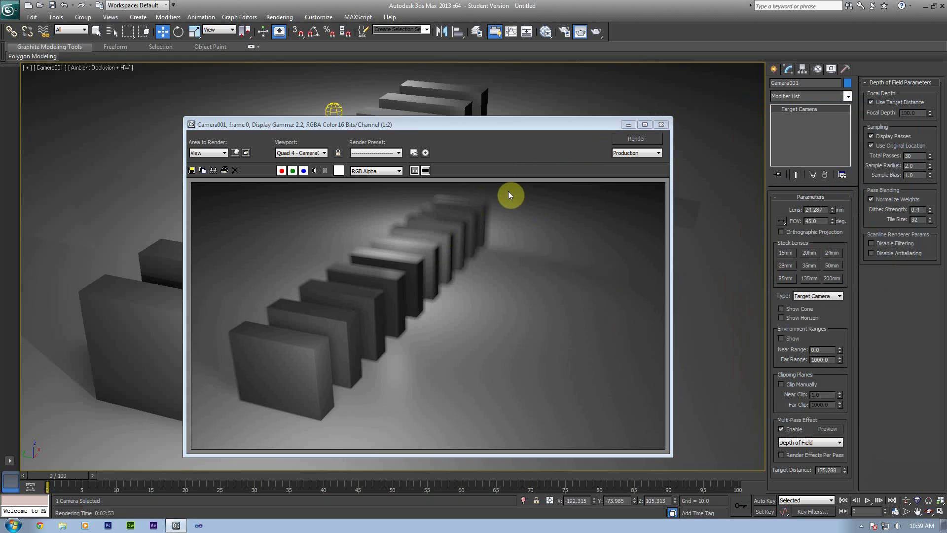
Maximize the finished depth-of-field render and check its focus falloff along the row of boxes at full size.
{"action": "double_click", "coordinate": [479, 127]}
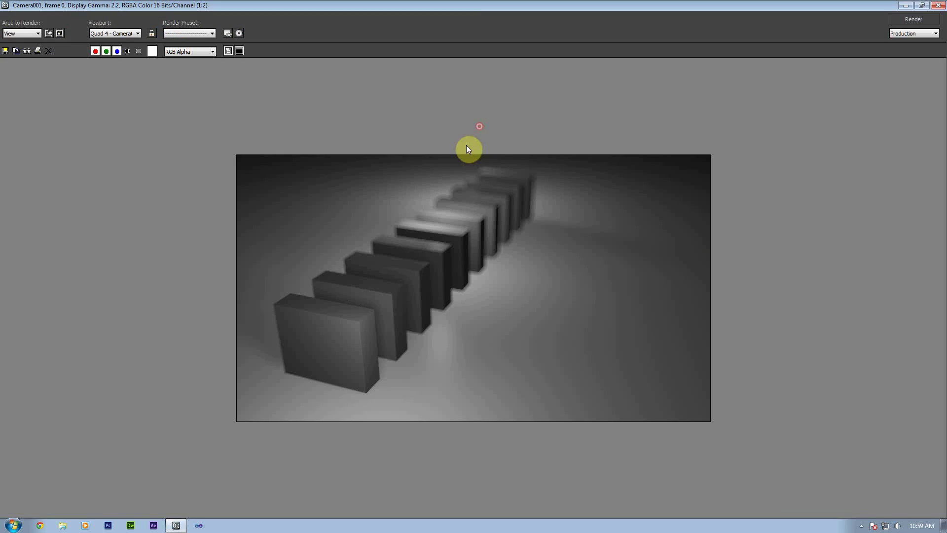
{"action": "scroll", "coordinate": [448, 224], "scroll_direction": "up", "scroll_amount": 1}
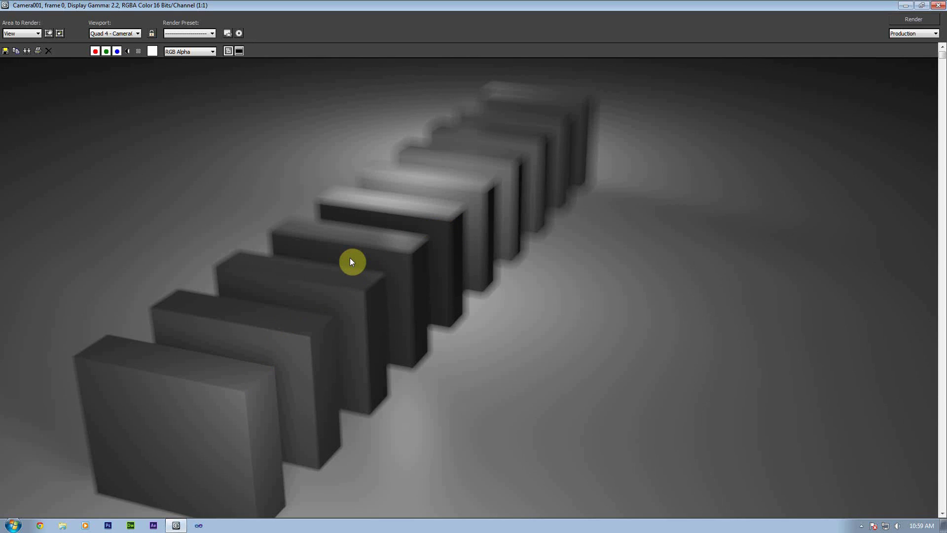
{"action": "scroll", "coordinate": [347, 265], "scroll_direction": "down", "scroll_amount": 1}
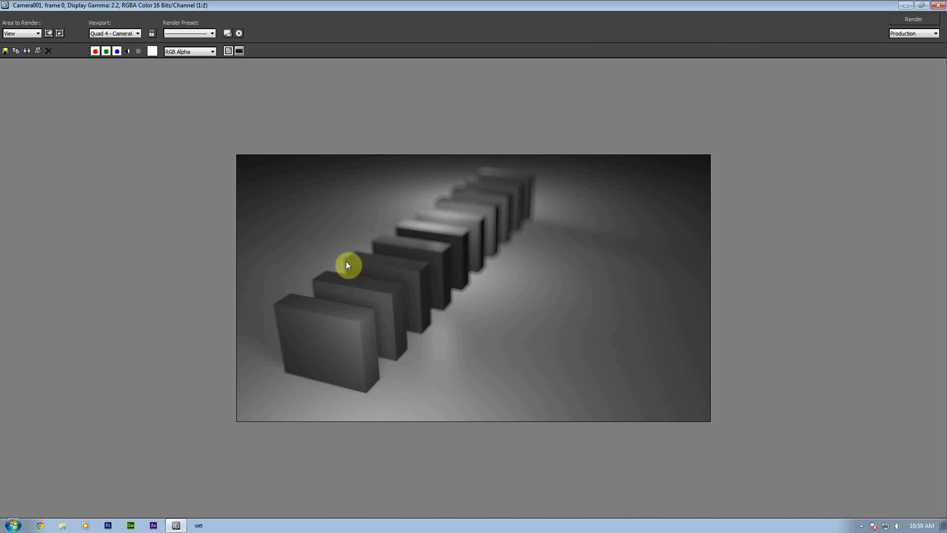